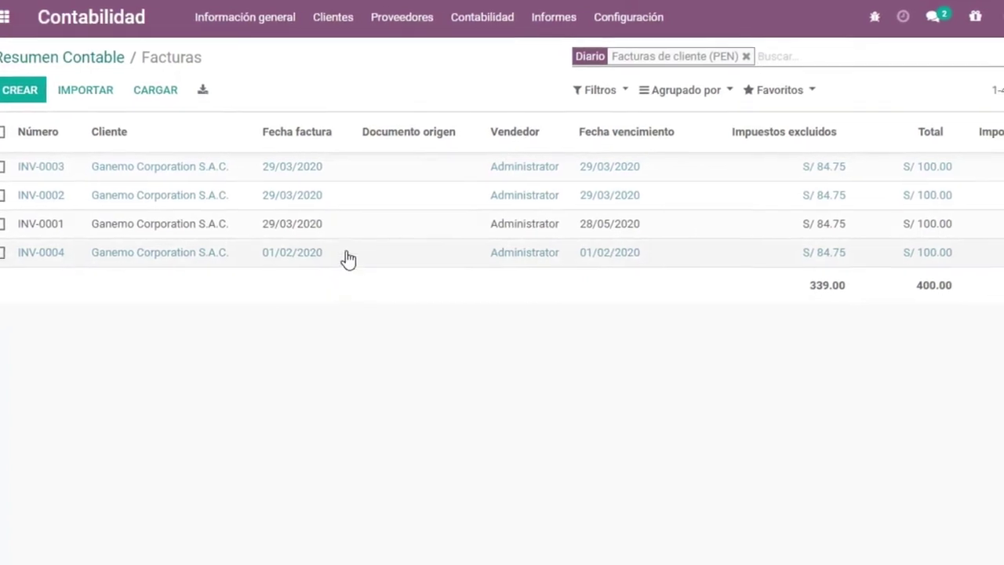
Open draft invoice INV-0004 and examine its dates, late-payment penalty, service line and total
{"action": "left_click", "coordinate": [362, 252]}
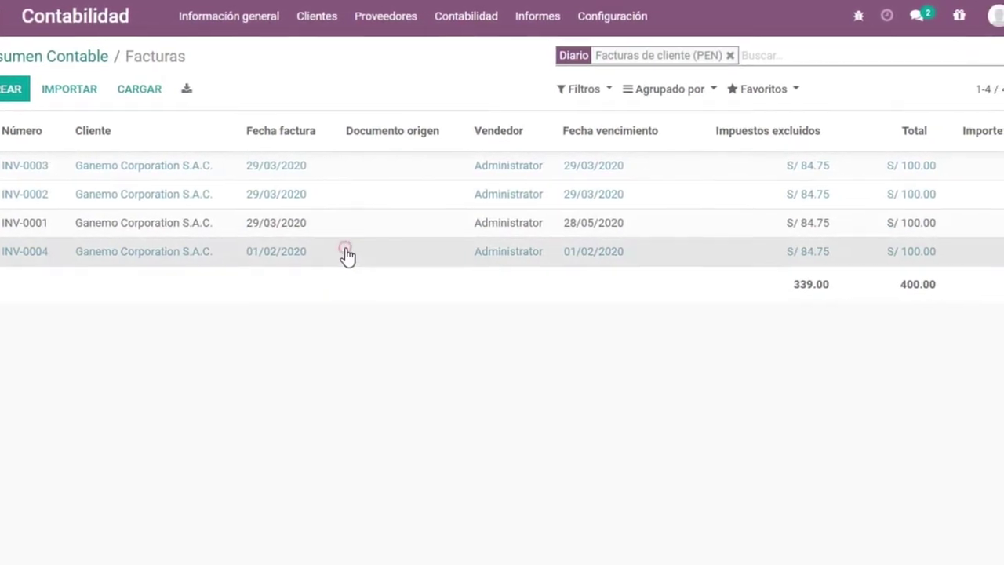
{"action": "scroll", "coordinate": [549, 427], "scroll_direction": "down", "scroll_amount": 3}
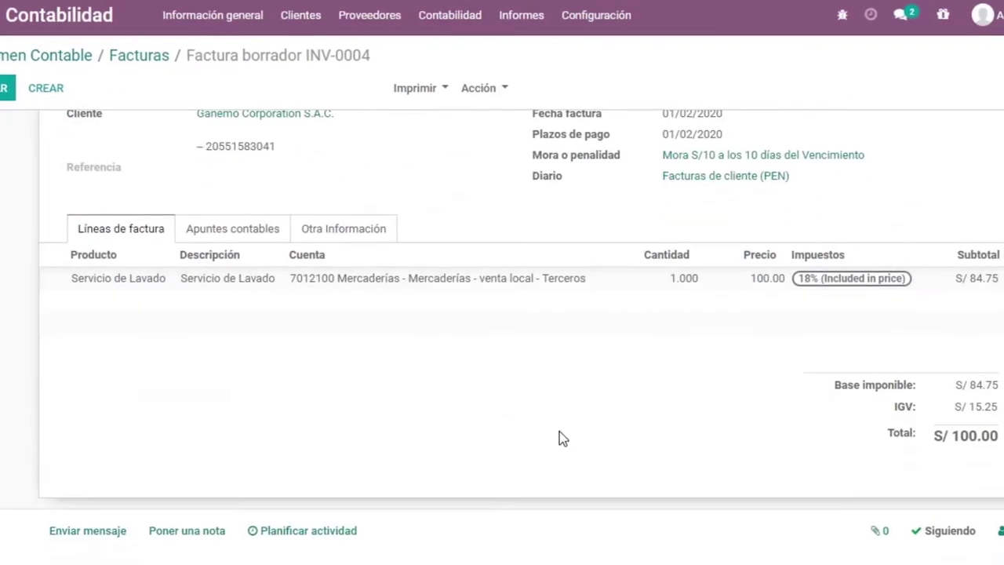
{"action": "scroll", "coordinate": [559, 431], "scroll_direction": "down", "scroll_amount": 2}
{"action": "left_click_drag", "start_coordinate": [952, 345], "coordinate": [977, 350]}
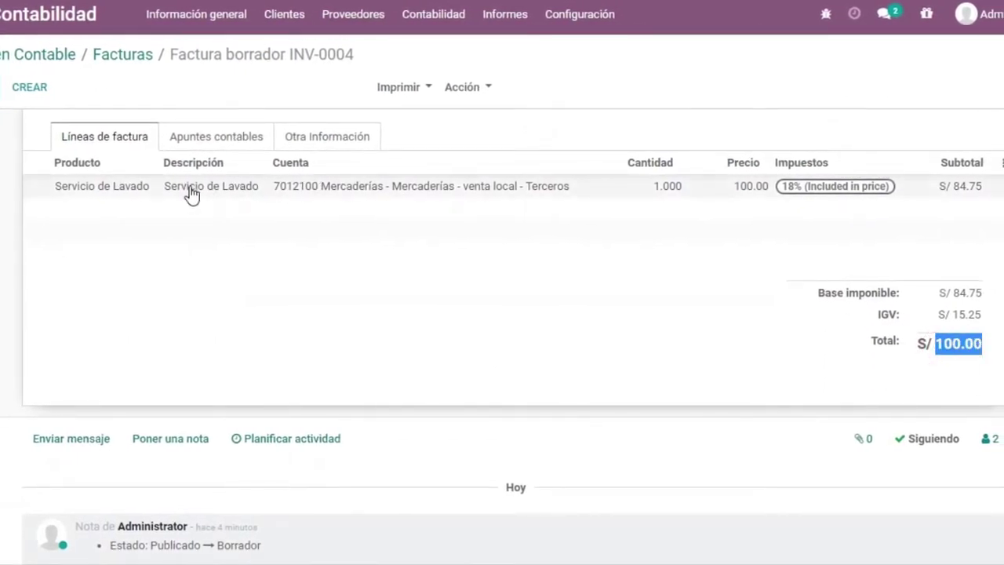
{"action": "mouse_move", "coordinate": [269, 240]}
{"action": "scroll", "coordinate": [273, 244], "scroll_direction": "up", "scroll_amount": 2}
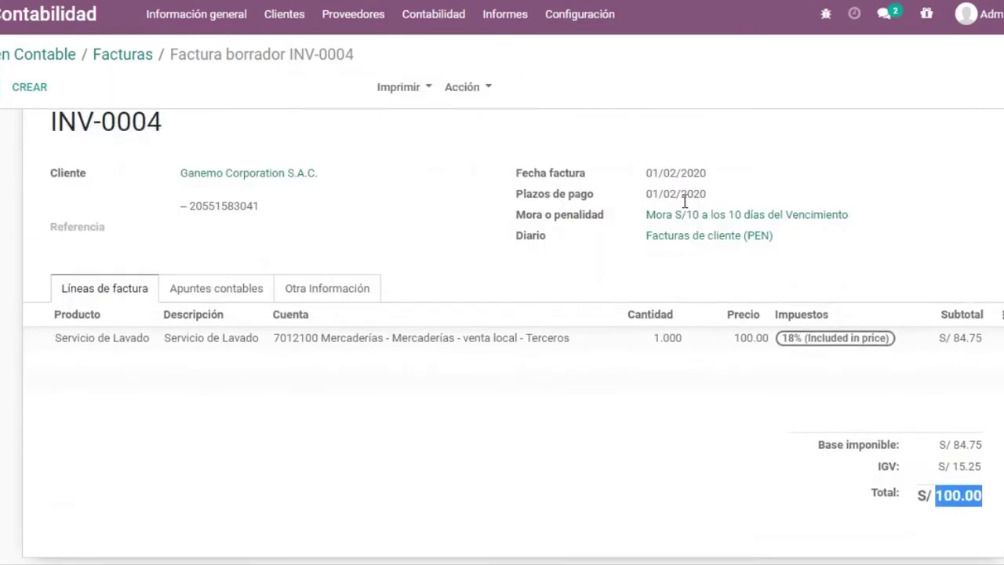
{"action": "scroll", "coordinate": [590, 304], "scroll_direction": "down", "scroll_amount": 1}
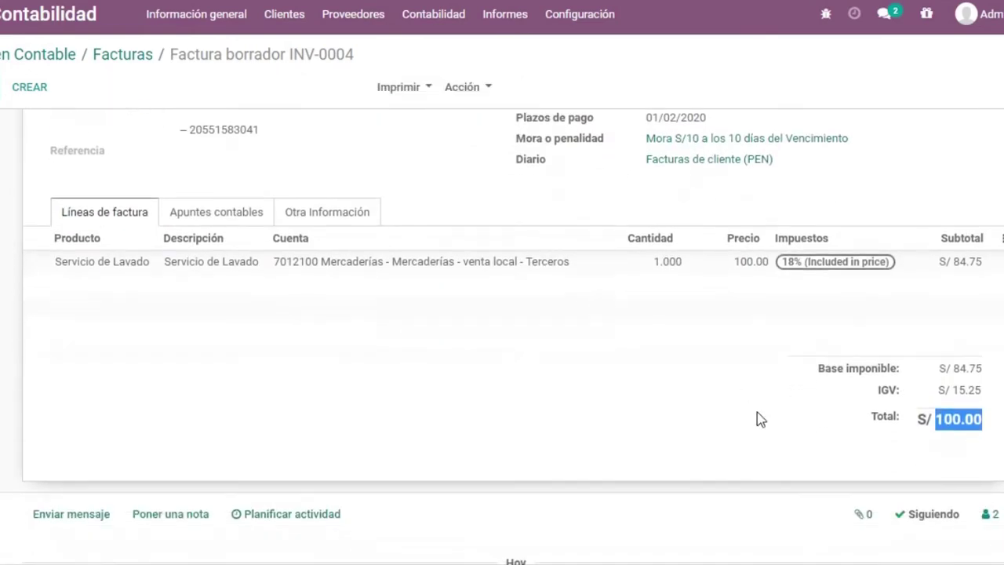
{"action": "scroll", "coordinate": [760, 419], "scroll_direction": "down", "scroll_amount": 1}
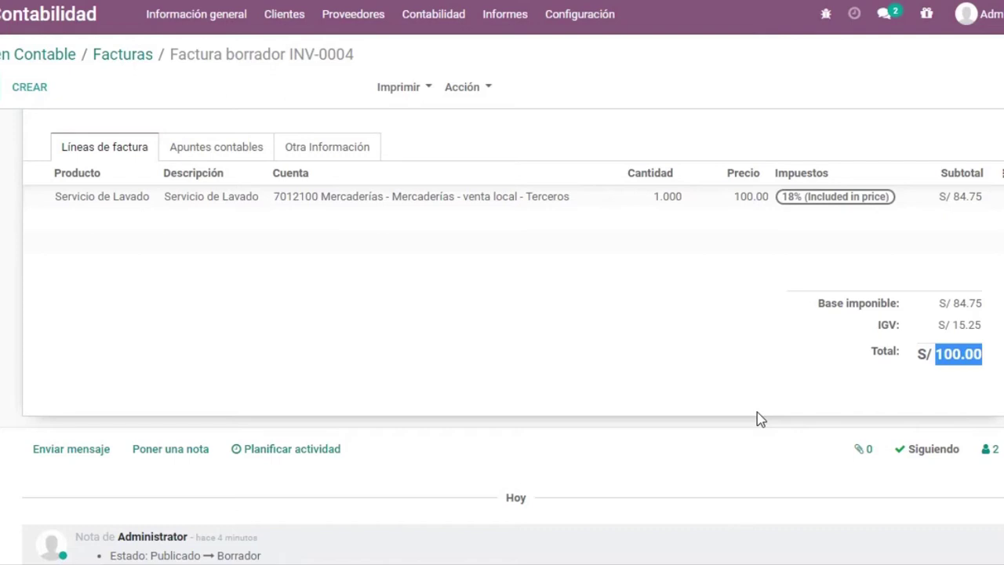
{"action": "left_click", "coordinate": [941, 373]}
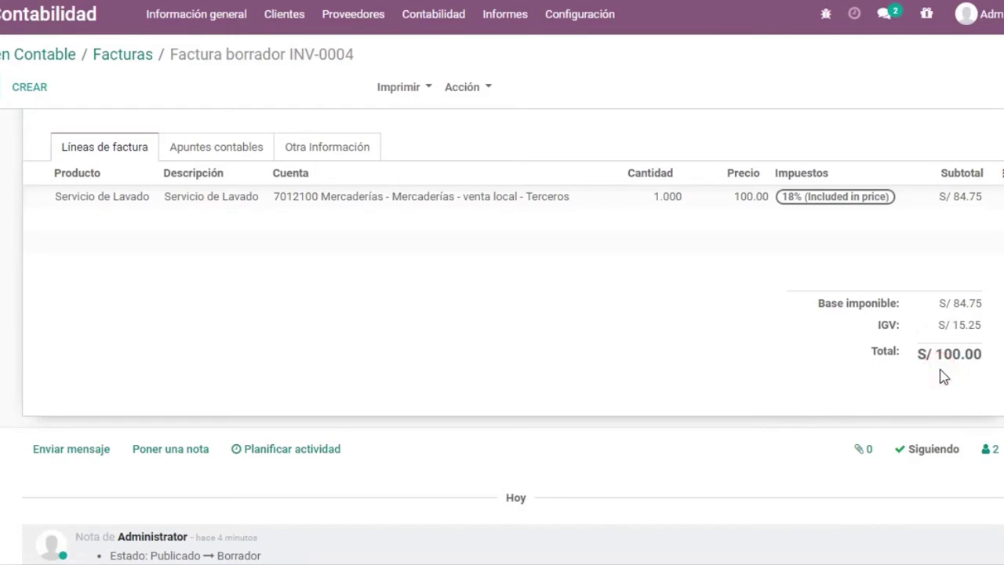
{"action": "scroll", "coordinate": [454, 294], "scroll_direction": "up", "scroll_amount": 5}
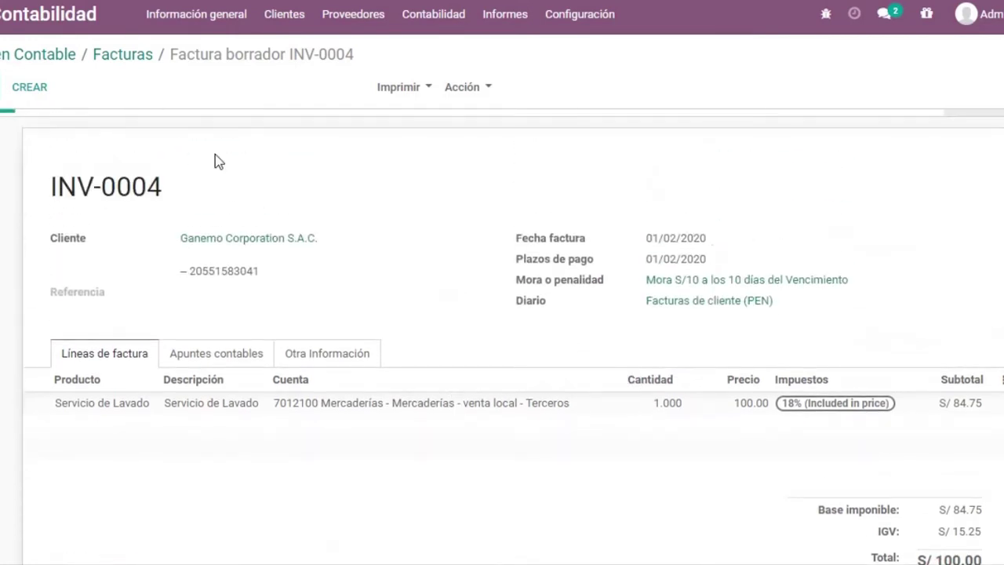
Open the penalty rule "Mora 2% 10 días Vencimiento" from the accounting configuration in edit mode
{"action": "left_click", "coordinate": [125, 57]}
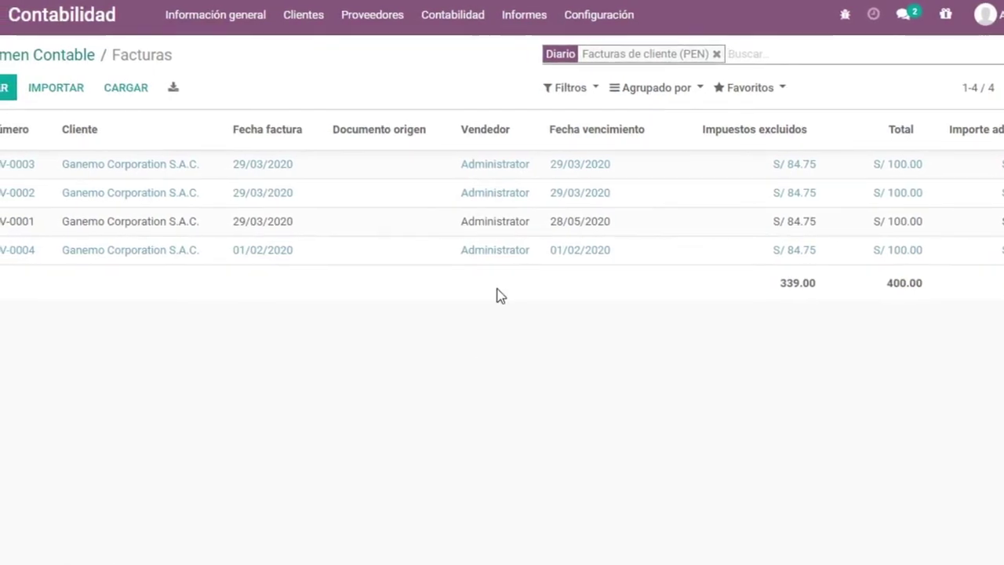
{"action": "left_click", "coordinate": [596, 24]}
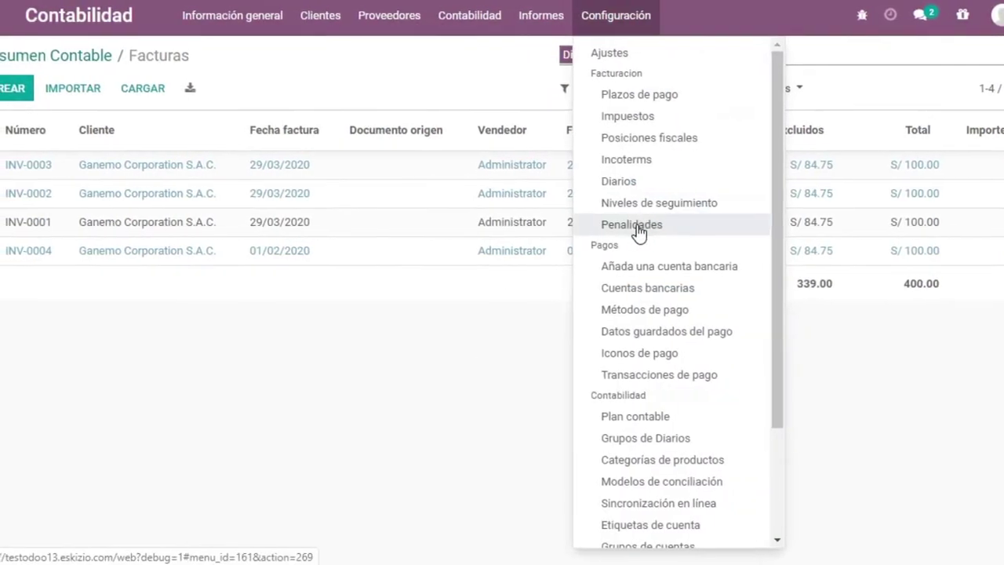
{"action": "left_click", "coordinate": [645, 224]}
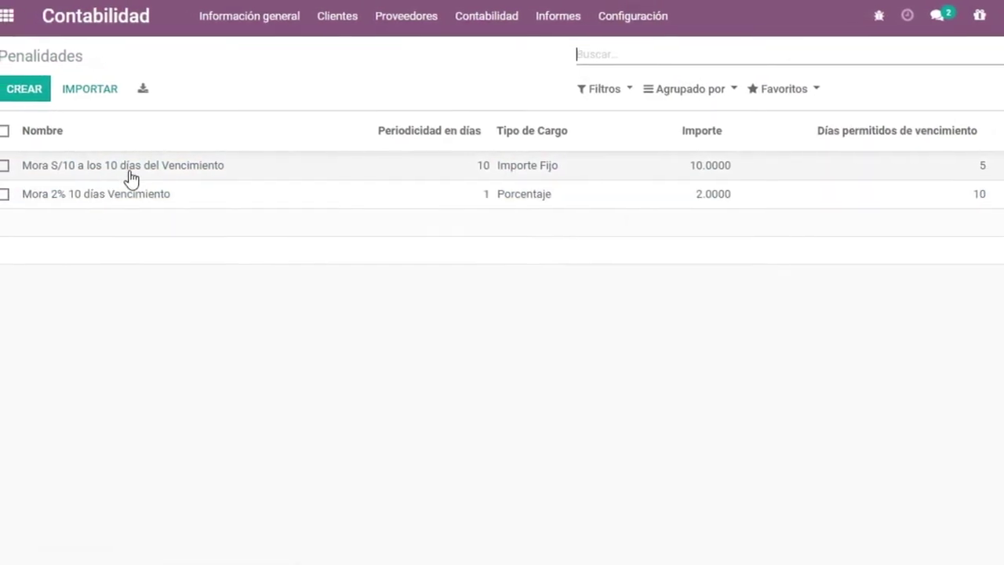
{"action": "left_click", "coordinate": [76, 201]}
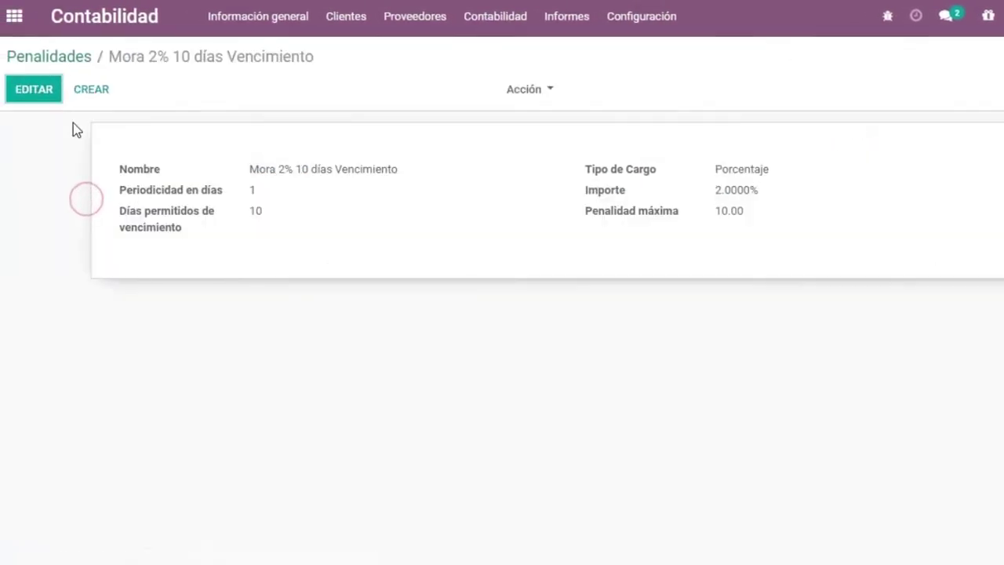
{"action": "left_click", "coordinate": [35, 91]}
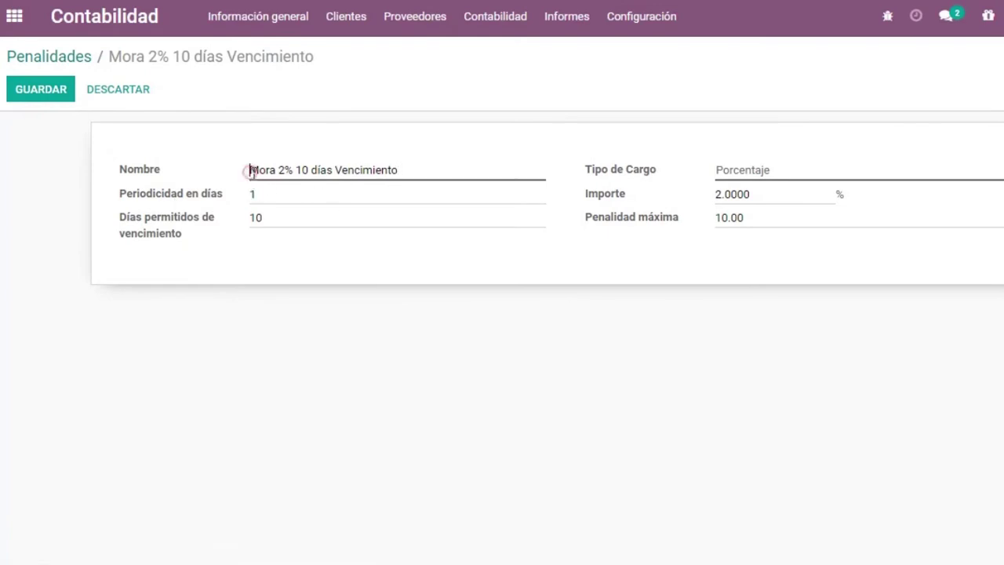
Examine the penalty rule's name, periodicity in days and allowed overdue days
{"action": "mouse_move", "coordinate": [249, 170]}
{"action": "left_mouse_down"}
{"action": "mouse_move", "coordinate": [417, 166]}
{"action": "mouse_move", "coordinate": [231, 173]}
{"action": "left_mouse_up"}
{"action": "left_click", "coordinate": [429, 166]}
{"action": "left_click", "coordinate": [424, 189]}
{"action": "left_click", "coordinate": [519, 281]}
{"action": "left_click_drag", "start_coordinate": [259, 198], "coordinate": [242, 207]}
{"action": "left_click_drag", "start_coordinate": [282, 220], "coordinate": [222, 220]}
{"action": "left_click", "coordinate": [275, 219]}
{"action": "left_click", "coordinate": [296, 217]}
{"action": "mouse_move", "coordinate": [221, 221]}
{"action": "left_click", "coordinate": [312, 214]}
{"action": "left_click", "coordinate": [452, 252]}
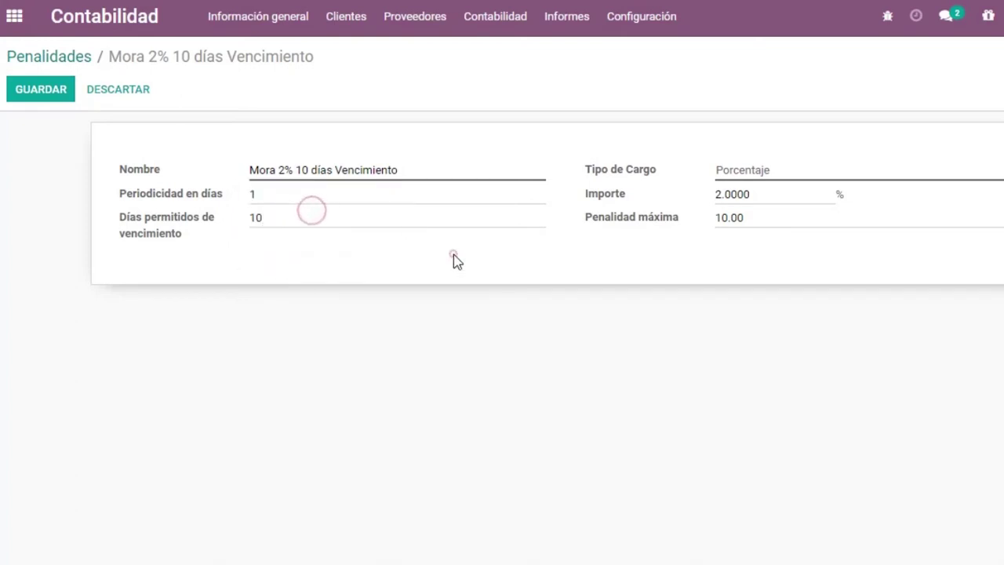
Switch the penalty's charge type to Importe Fijo, and set it back to Porcentaje
{"action": "mouse_move", "coordinate": [633, 178]}
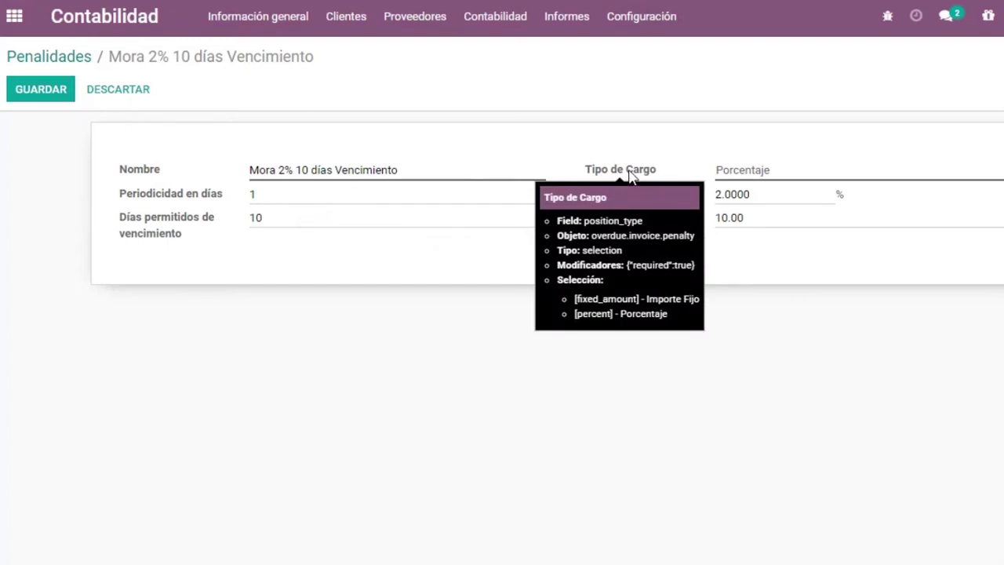
{"action": "left_click", "coordinate": [761, 170]}
{"action": "left_click", "coordinate": [765, 188]}
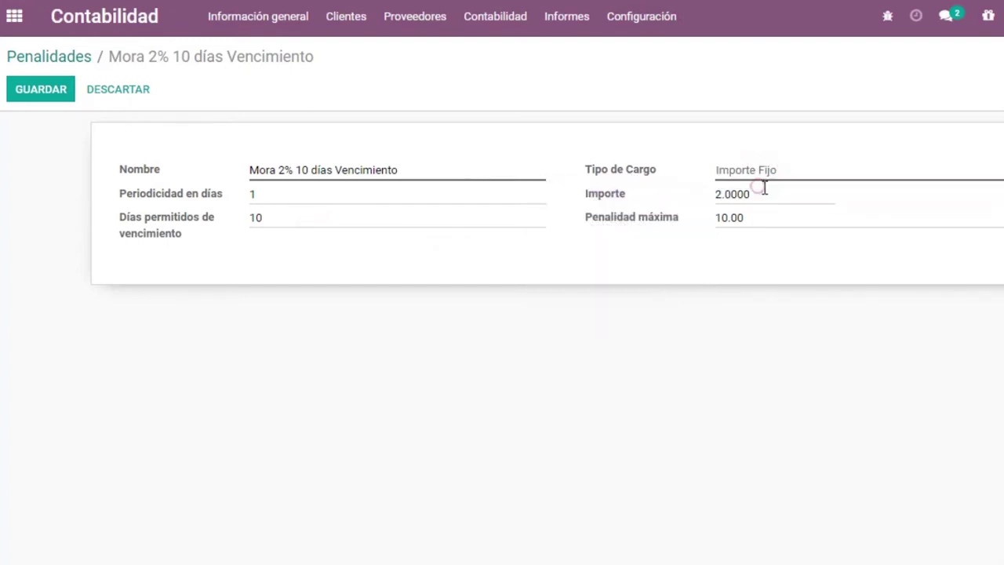
{"action": "left_click", "coordinate": [762, 175]}
{"action": "left_click", "coordinate": [765, 204]}
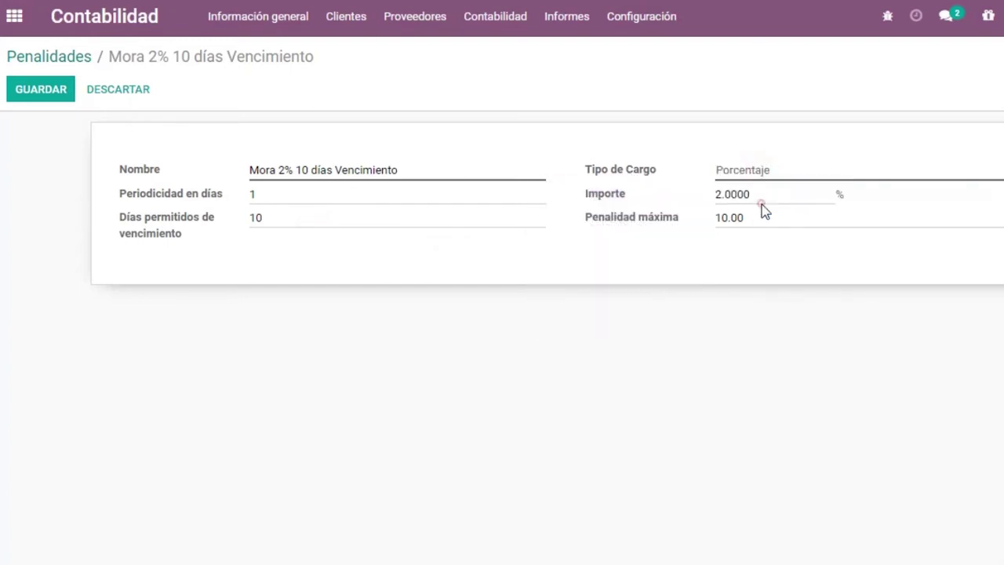
Review the penalty rule's name, amount and maximum penalty
{"action": "left_click", "coordinate": [293, 169]}
{"action": "left_click", "coordinate": [765, 197]}
{"action": "left_click", "coordinate": [792, 195]}
{"action": "left_click", "coordinate": [749, 221]}
{"action": "left_click", "coordinate": [769, 218]}
Open the penalty rule "Mora S/10 a los 10 días del Vencimiento" in edit mode, check its charge type and save it
{"action": "left_click", "coordinate": [82, 57]}
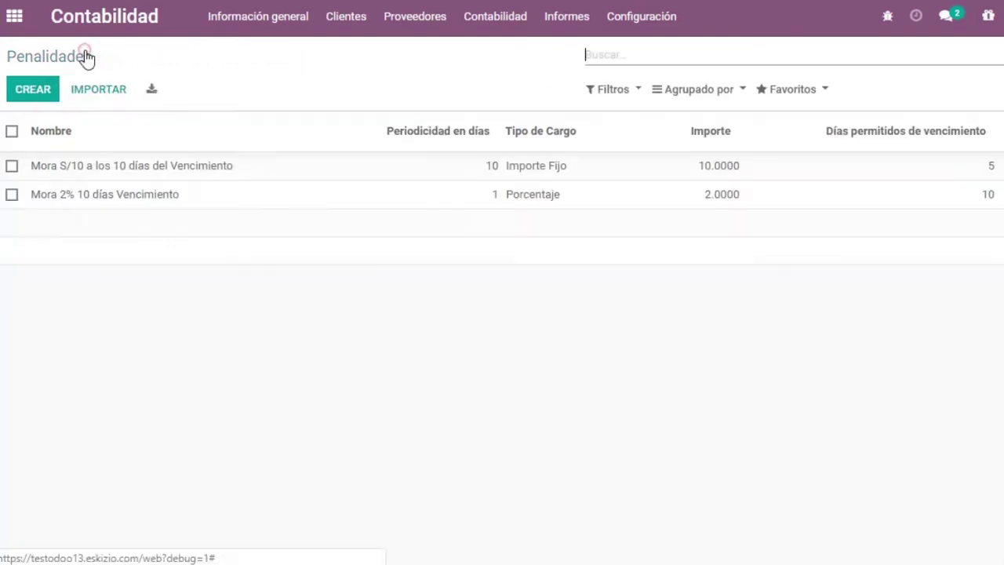
{"action": "left_click", "coordinate": [65, 171]}
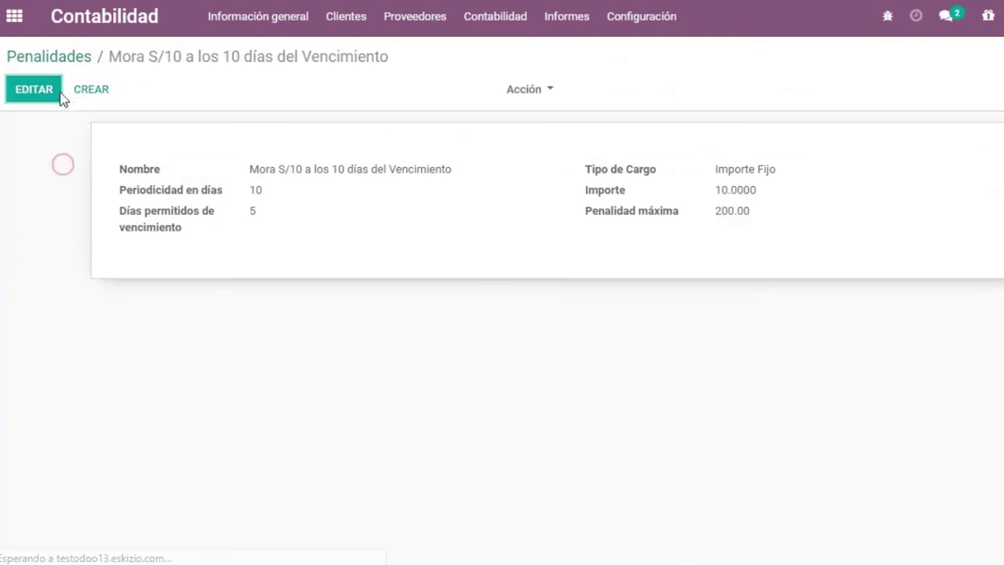
{"action": "left_click", "coordinate": [45, 98]}
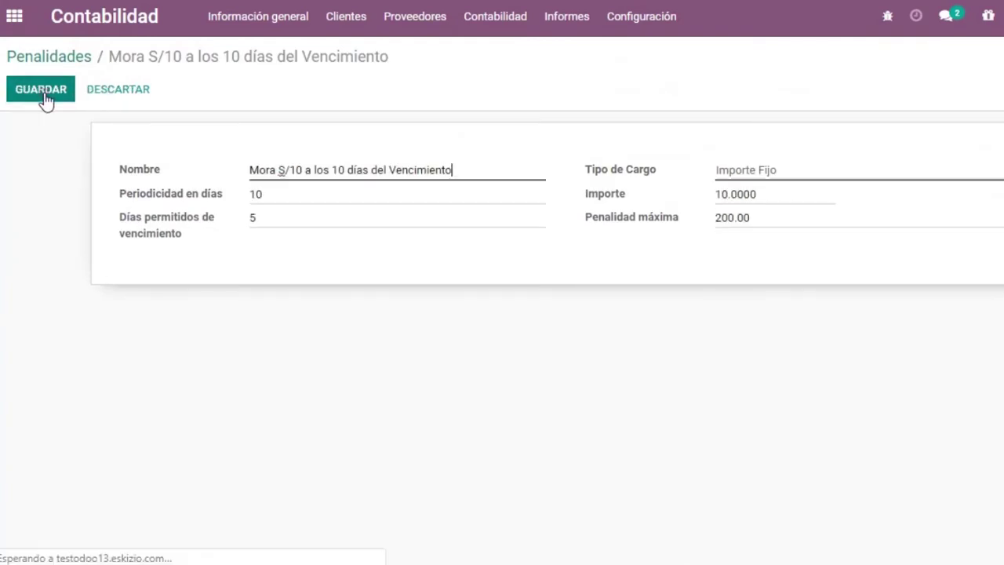
{"action": "left_click", "coordinate": [749, 170]}
{"action": "left_click", "coordinate": [750, 182]}
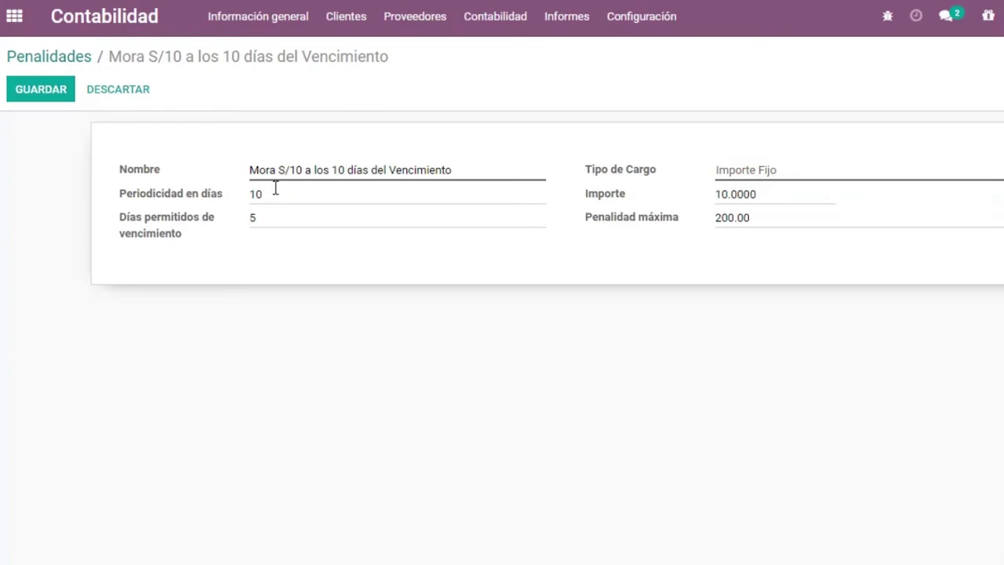
{"action": "left_click", "coordinate": [54, 94]}
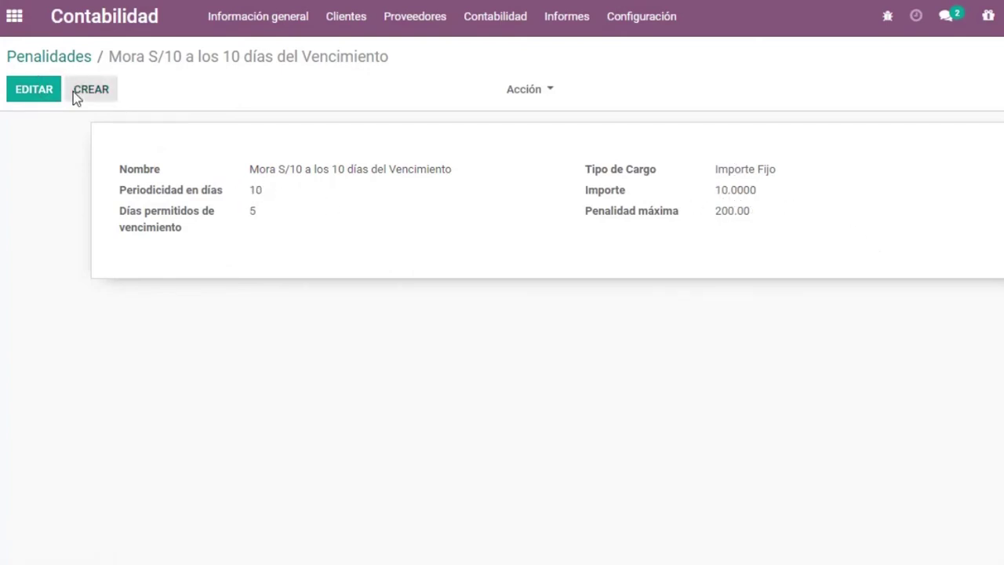
Try a periodicity of 0 days on the Mora S/10 penalty, discard the edit and return to the penalty list
{"action": "left_click", "coordinate": [34, 90]}
{"action": "left_click", "coordinate": [297, 193]}
{"action": "double_click", "coordinate": [294, 193]}
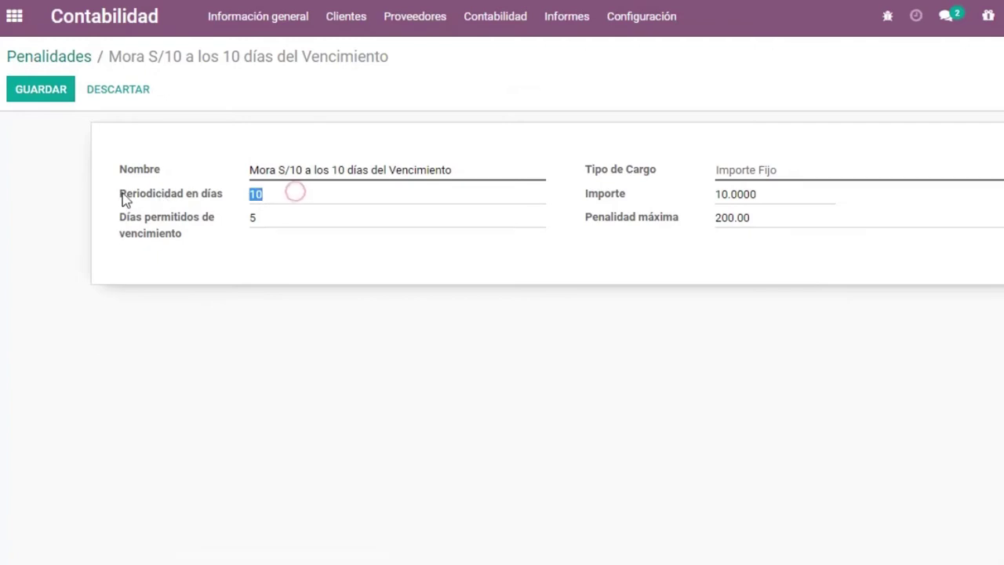
{"action": "type", "text": "0"}
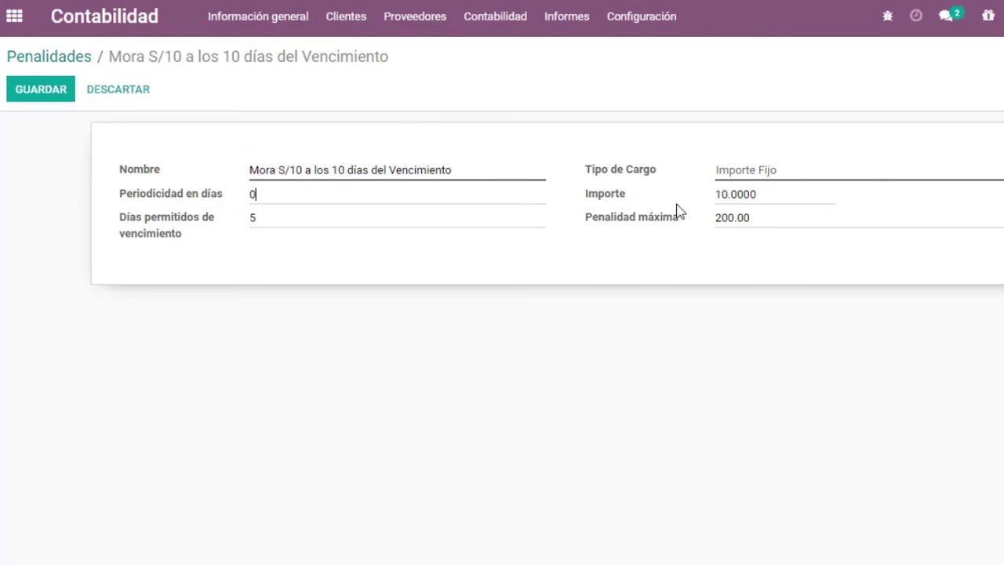
{"action": "left_click", "coordinate": [101, 100]}
{"action": "left_click", "coordinate": [67, 60]}
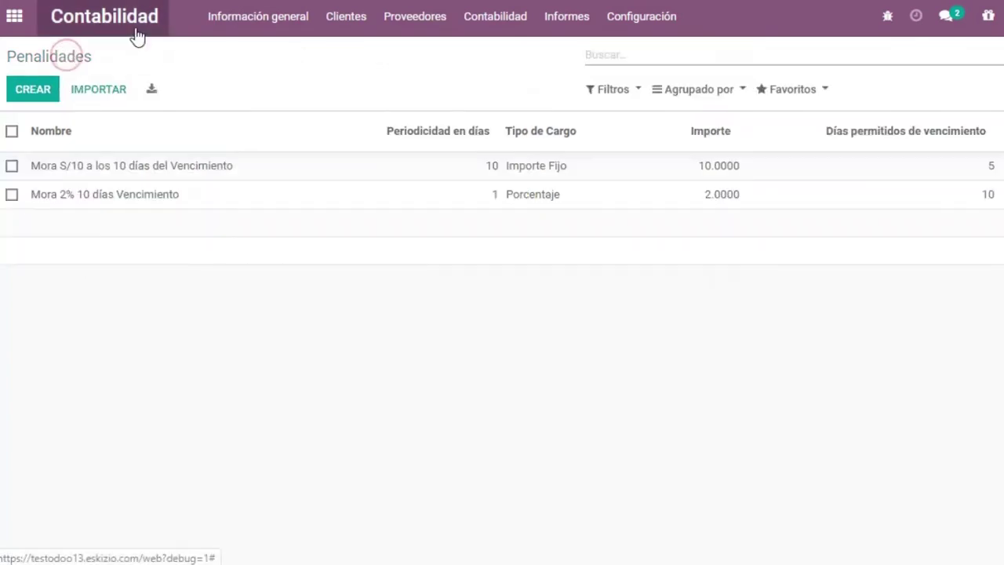
Open the record of the customer Ganemo Corporation S.A.C. from the customer list
{"action": "left_click", "coordinate": [135, 30]}
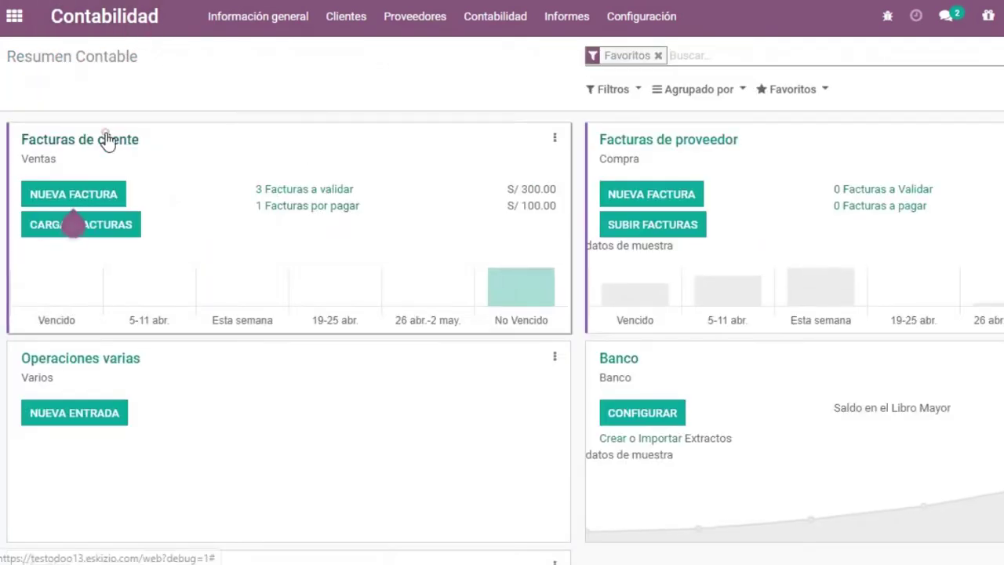
{"action": "left_click", "coordinate": [346, 17]}
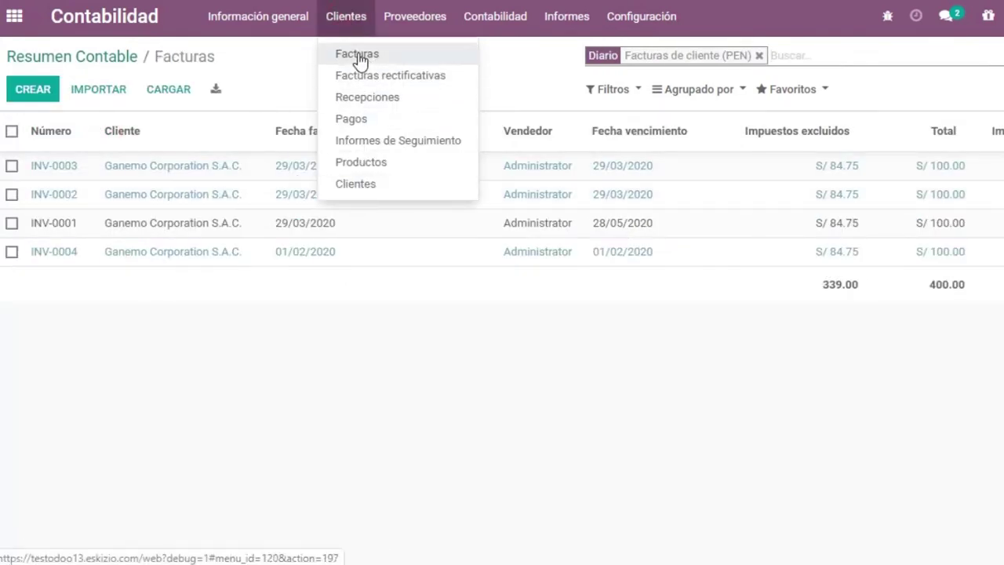
{"action": "left_click", "coordinate": [374, 191]}
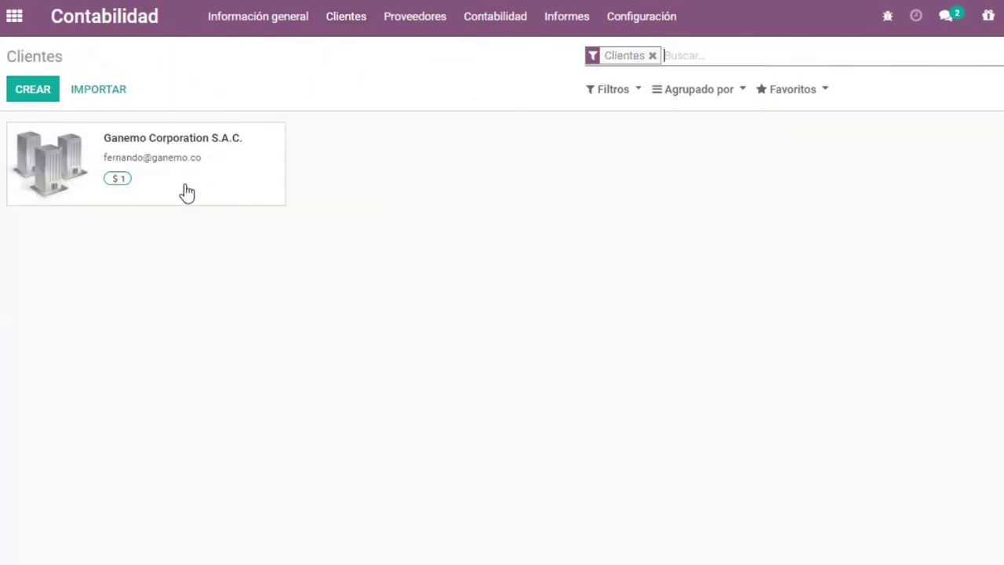
{"action": "left_click", "coordinate": [184, 170]}
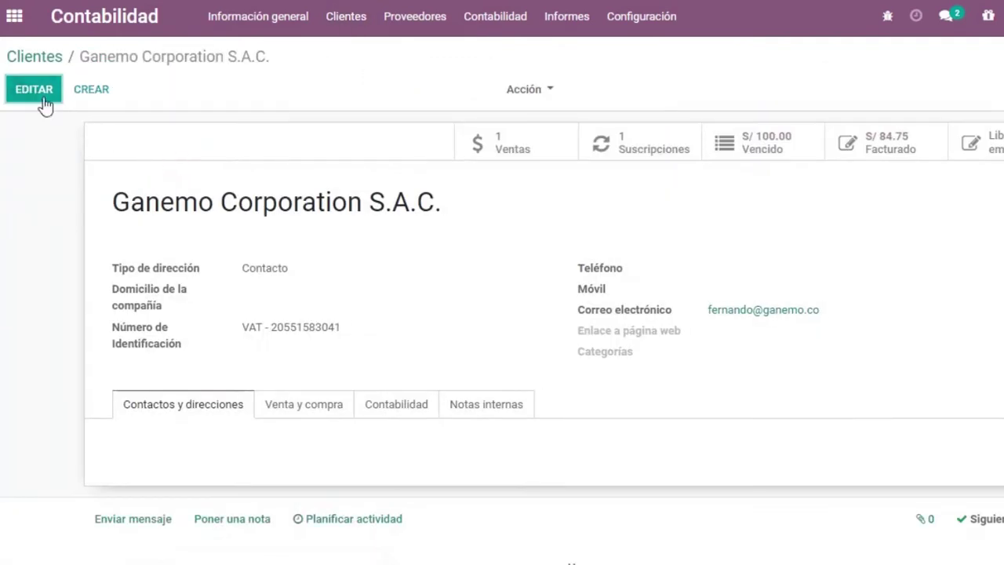
Check the default penalty in the customer's sales and purchase settings, discard the edit and return to the customer list
{"action": "left_click", "coordinate": [34, 89]}
{"action": "scroll", "coordinate": [468, 390], "scroll_direction": "down", "scroll_amount": 4}
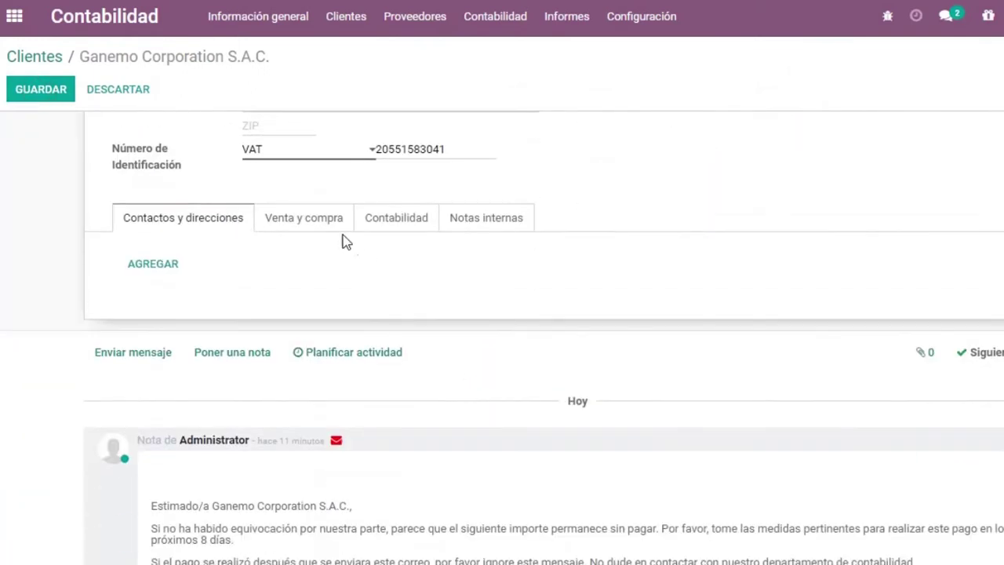
{"action": "left_click", "coordinate": [322, 222]}
{"action": "scroll", "coordinate": [320, 222], "scroll_direction": "down", "scroll_amount": 4}
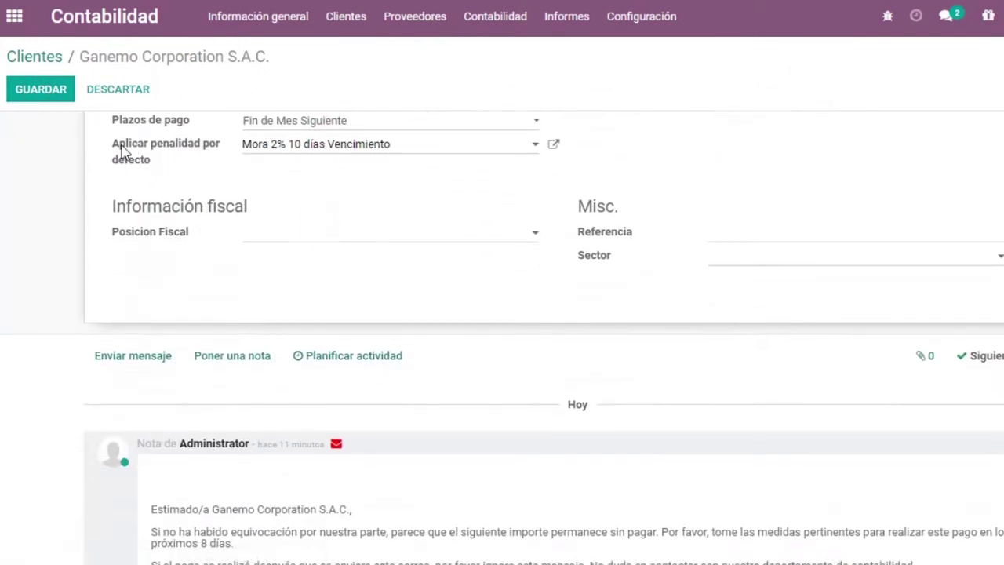
{"action": "left_click_drag", "start_coordinate": [119, 146], "coordinate": [186, 149]}
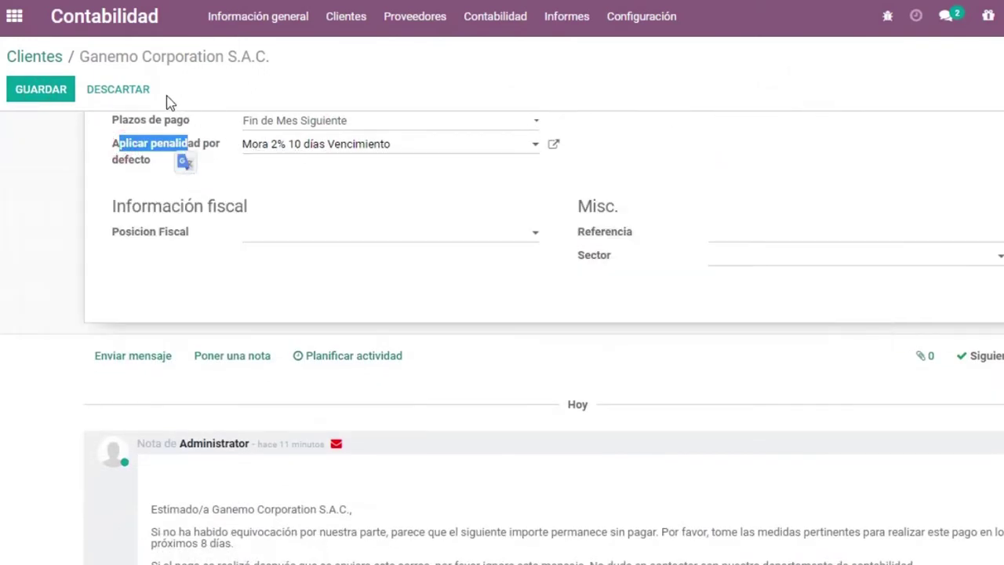
{"action": "left_click", "coordinate": [117, 90]}
{"action": "left_click_drag", "start_coordinate": [107, 57], "coordinate": [204, 57]}
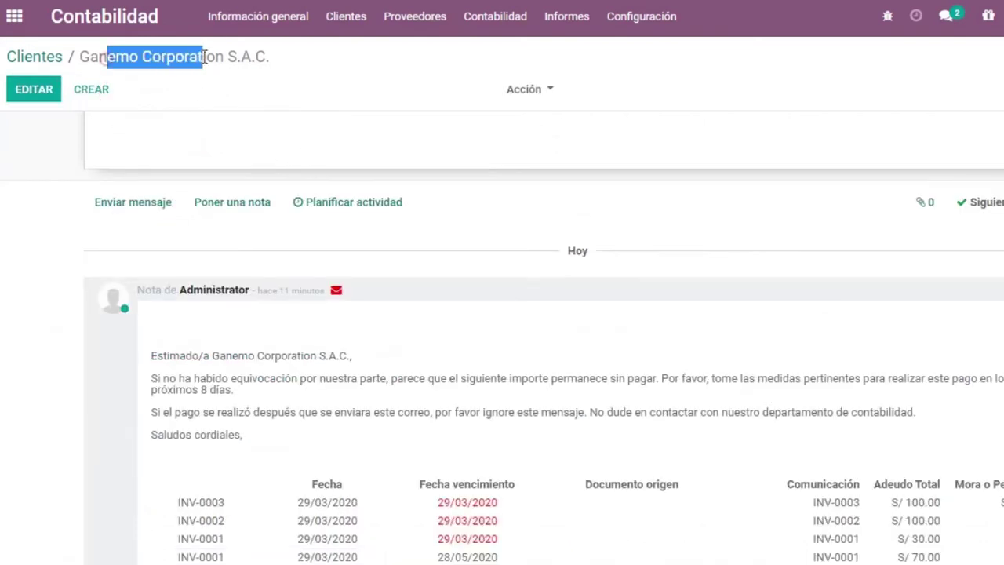
{"action": "left_click", "coordinate": [39, 58]}
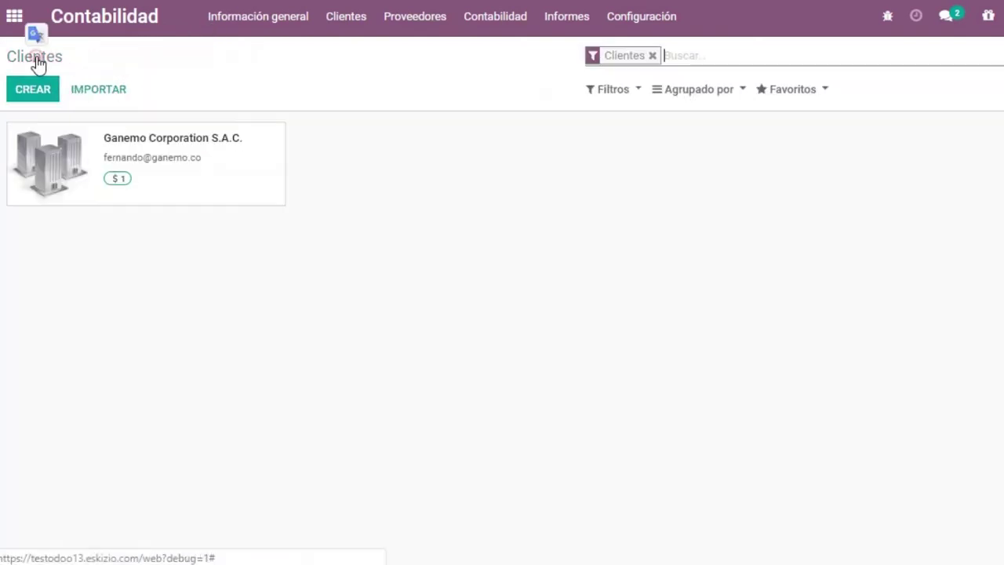
Return to the customer invoices and open draft invoice INV-0004
{"action": "left_click", "coordinate": [346, 16]}
{"action": "left_click", "coordinate": [347, 52]}
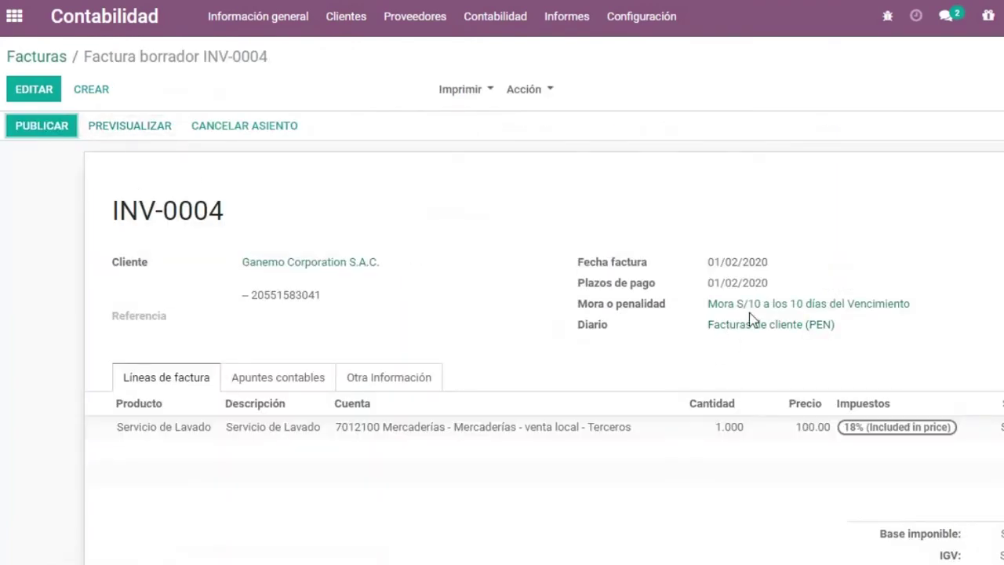
Publish draft invoice INV-0004 and review its invoice date and amounts due
{"action": "left_click", "coordinate": [38, 127]}
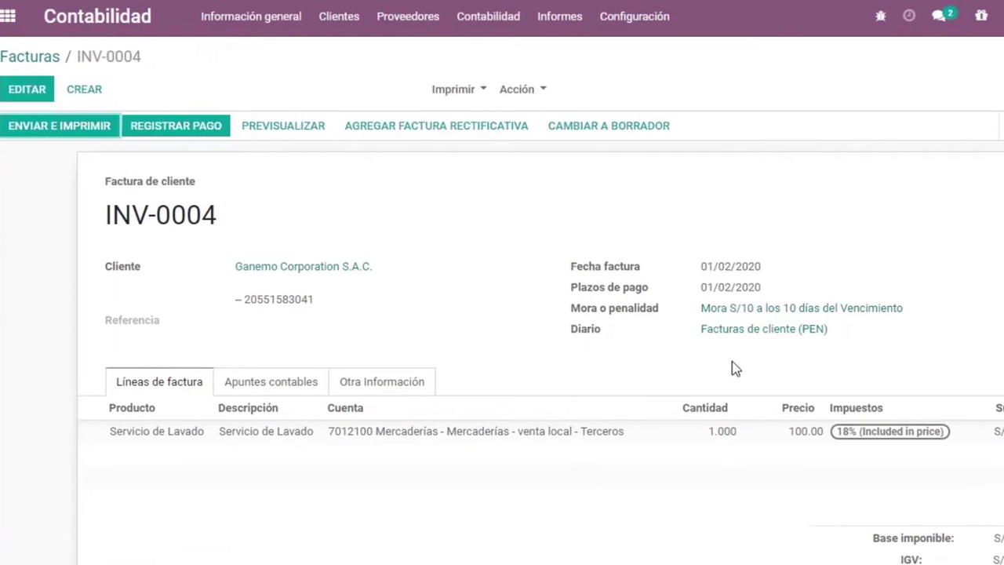
{"action": "left_click_drag", "start_coordinate": [713, 266], "coordinate": [740, 266]}
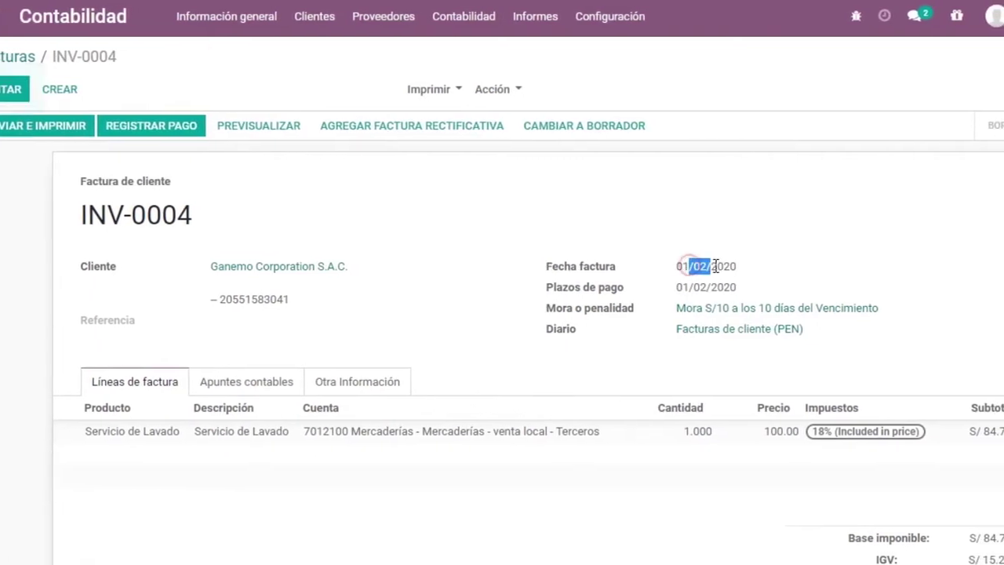
{"action": "scroll", "coordinate": [690, 263], "scroll_direction": "down", "scroll_amount": 2}
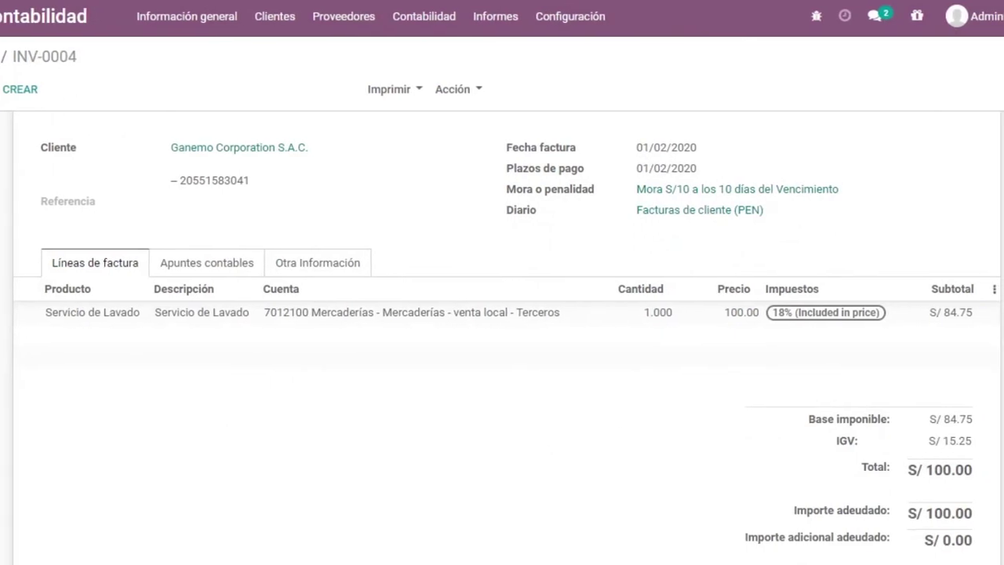
{"action": "scroll", "coordinate": [541, 406], "scroll_direction": "up", "scroll_amount": 2}
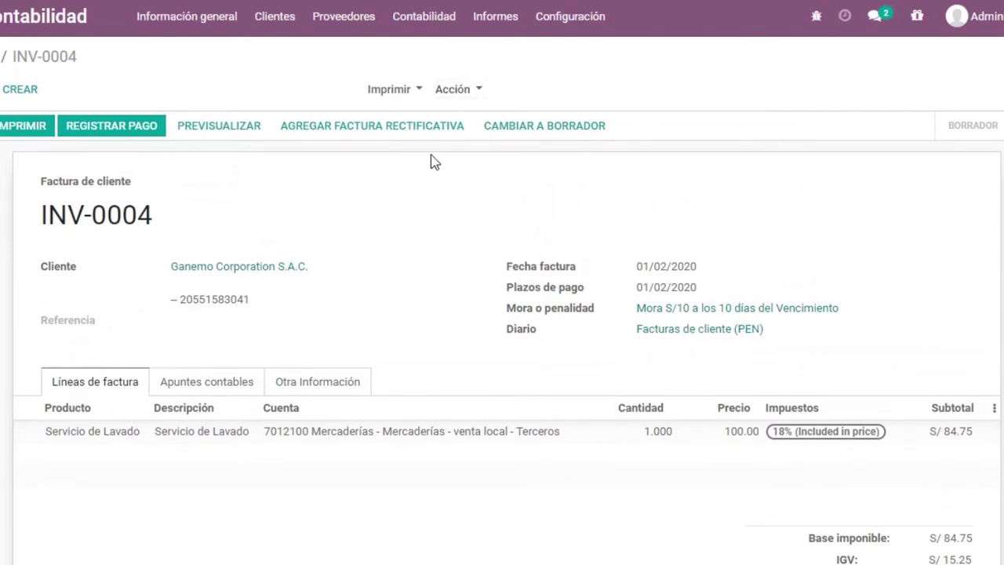
Run the late-payment penalty calculation (Calcular mora/penalidad) on invoice INV-0004 and check its additional amount due
{"action": "left_click", "coordinate": [464, 94]}
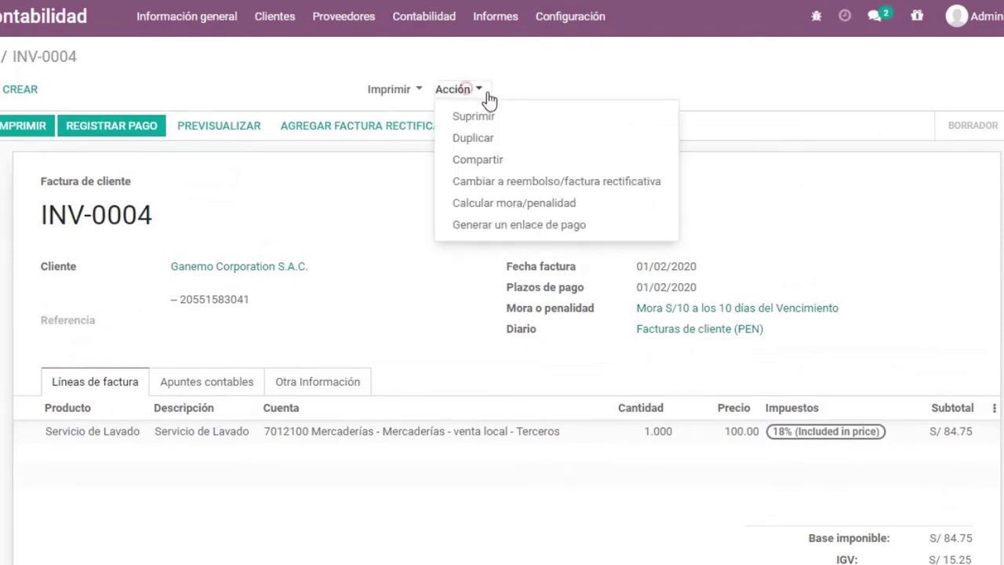
{"action": "left_click", "coordinate": [491, 204]}
{"action": "scroll", "coordinate": [407, 313], "scroll_direction": "down", "scroll_amount": 2}
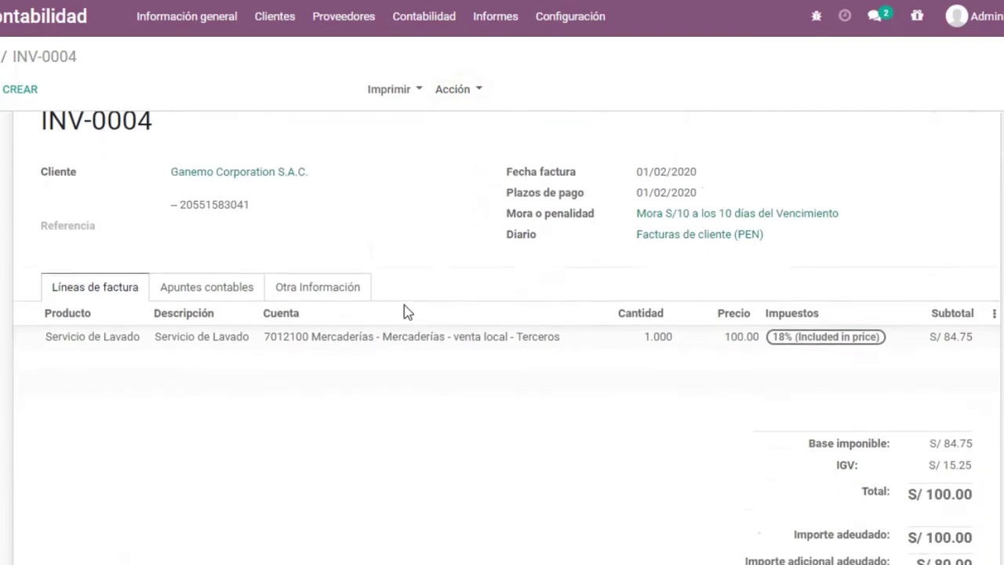
{"action": "scroll", "coordinate": [407, 312], "scroll_direction": "down", "scroll_amount": 3}
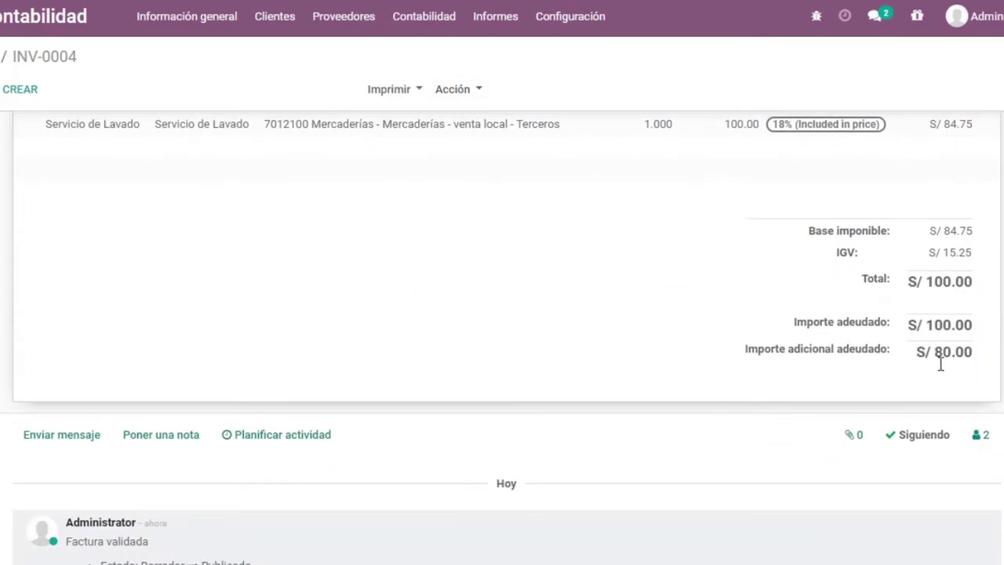
{"action": "scroll", "coordinate": [940, 363], "scroll_direction": "up", "scroll_amount": 3}
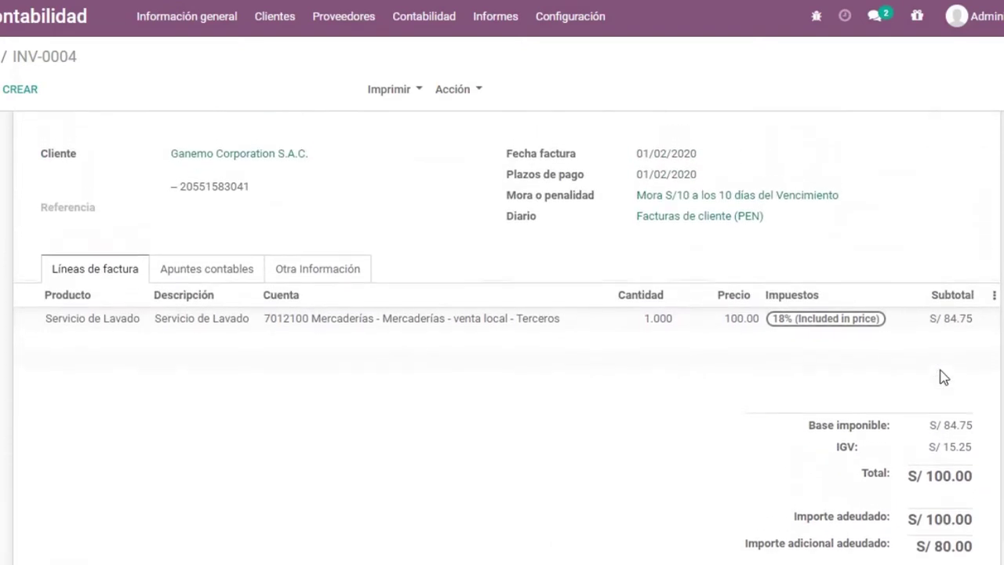
{"action": "scroll", "coordinate": [819, 405], "scroll_direction": "down", "scroll_amount": 2}
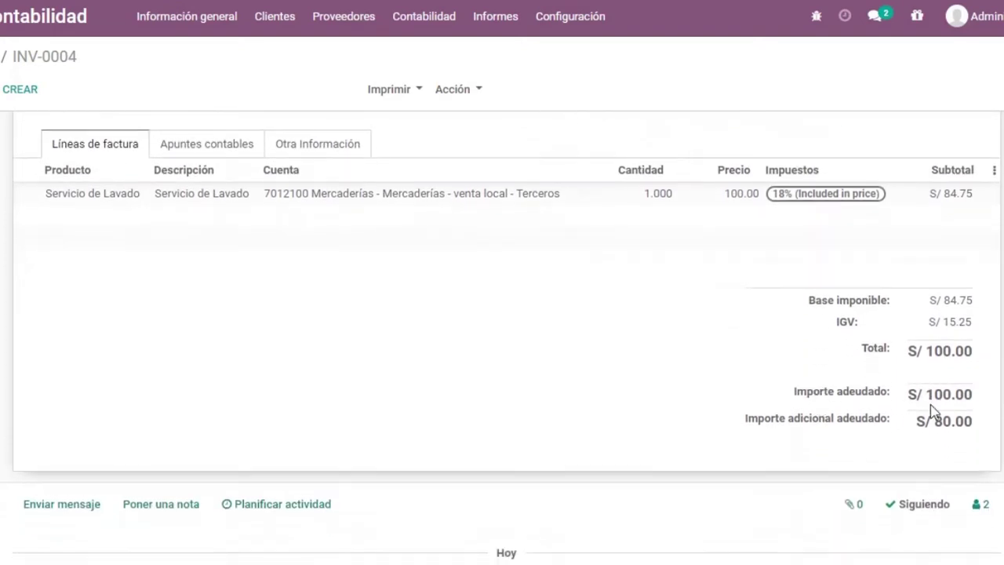
{"action": "left_click_drag", "start_coordinate": [942, 427], "coordinate": [979, 426]}
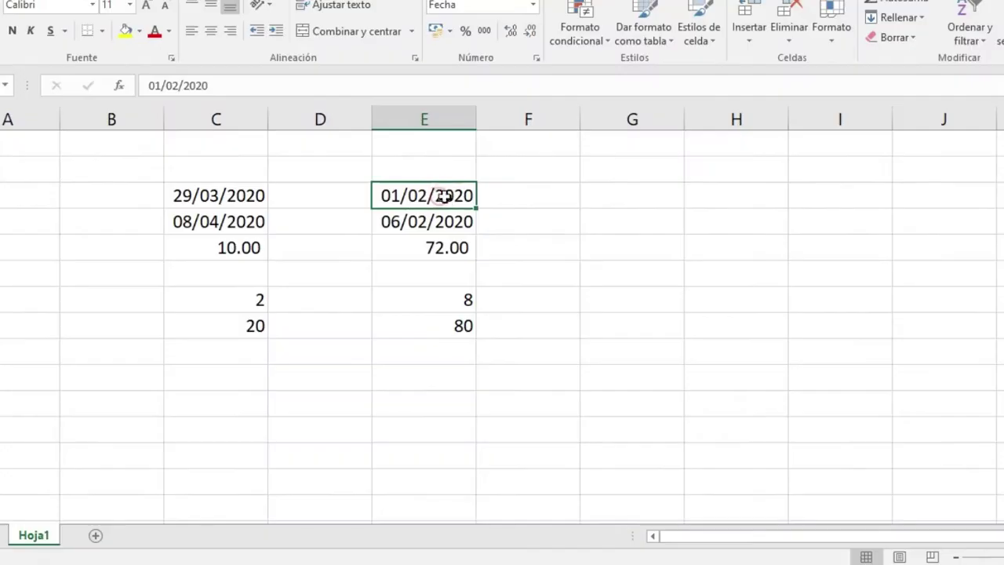
In the Excel worksheet, examine the formulas in cells E4, E5 and E7 and the penalty amount in E8 without changing them
{"action": "double_click", "coordinate": [447, 223]}
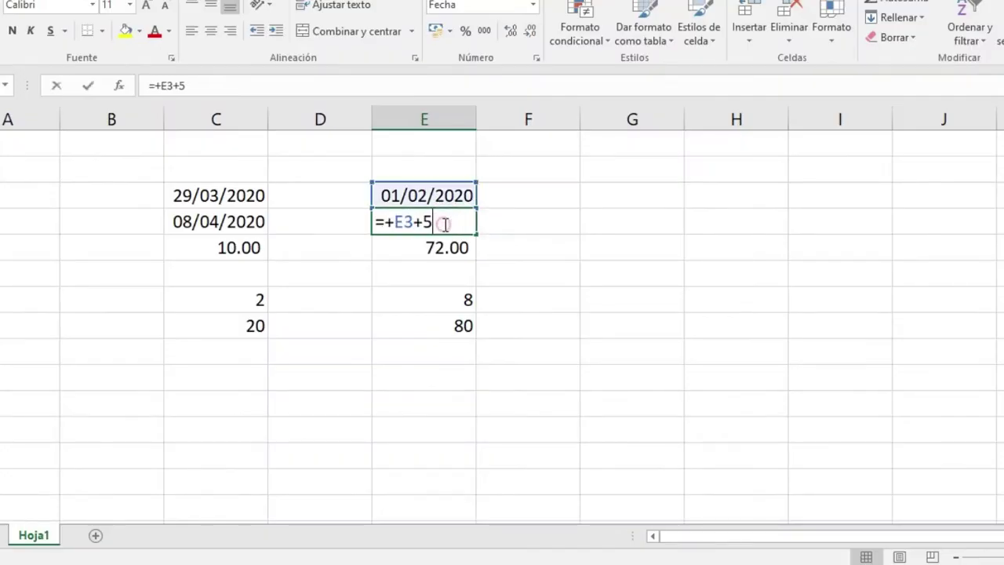
{"action": "key", "text": "Return"}
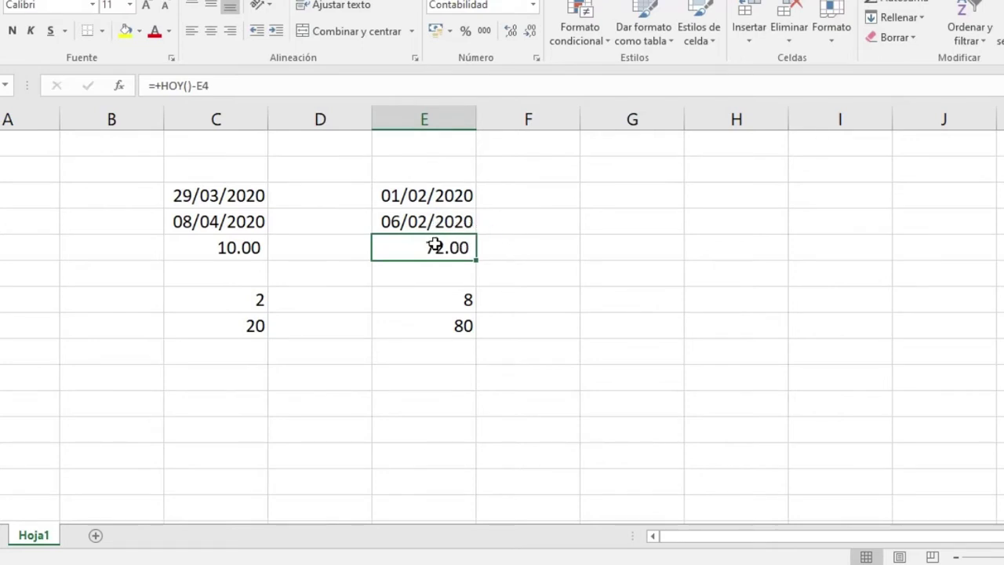
{"action": "double_click", "coordinate": [436, 246]}
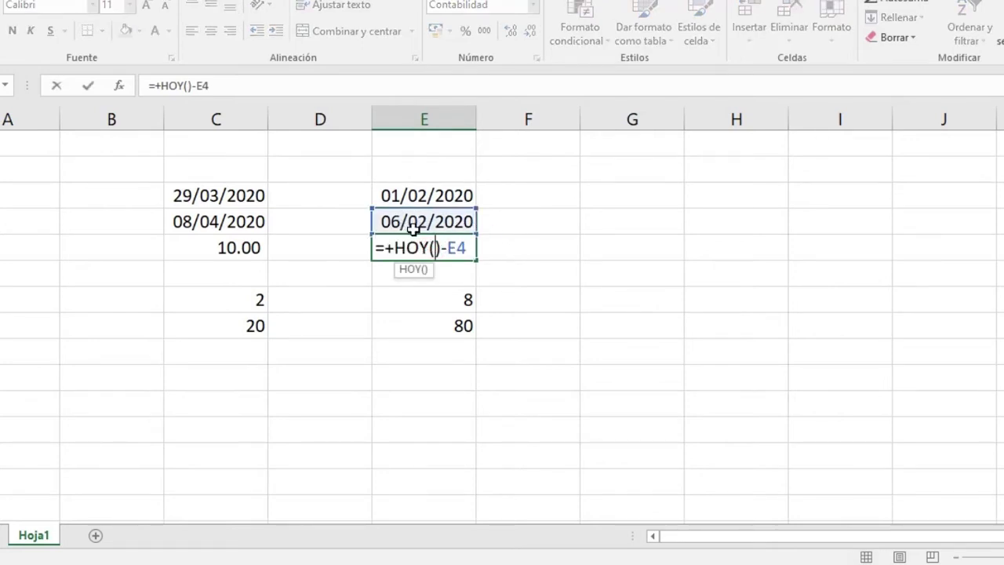
{"action": "key", "text": "Return"}
{"action": "left_click", "coordinate": [450, 248]}
{"action": "left_click", "coordinate": [486, 251]}
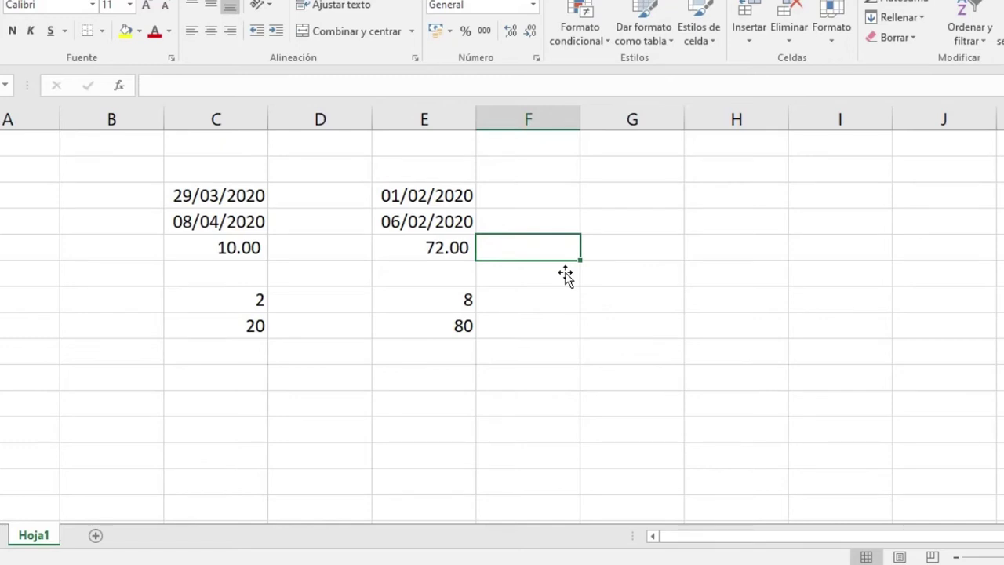
{"action": "double_click", "coordinate": [445, 296]}
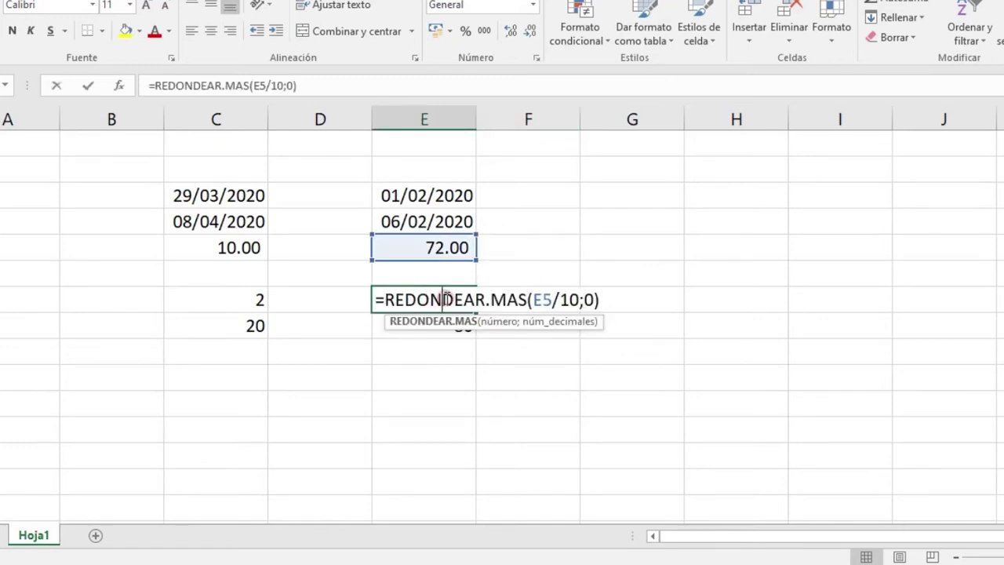
{"action": "key", "text": "ctrl+Return"}
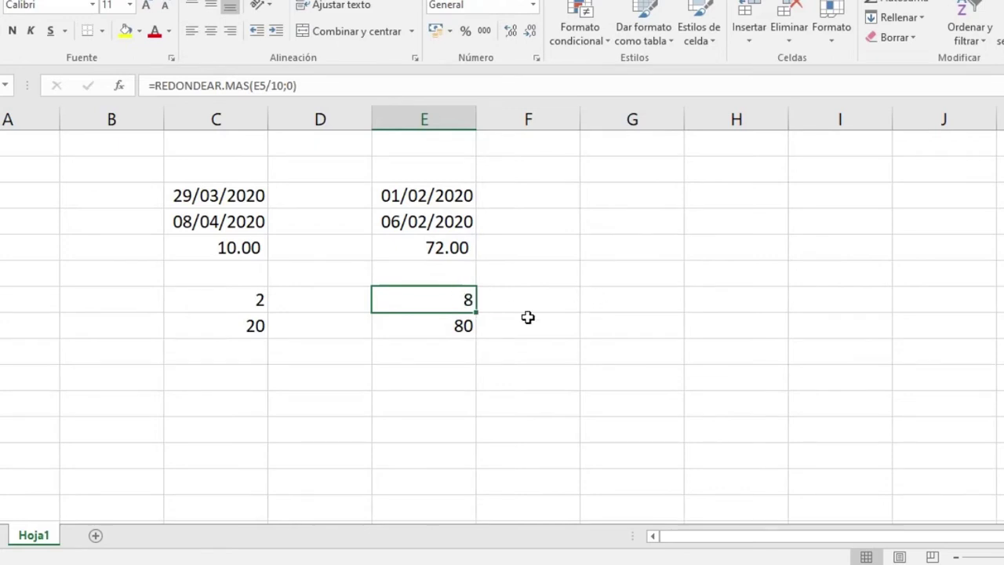
{"action": "left_click", "coordinate": [457, 328]}
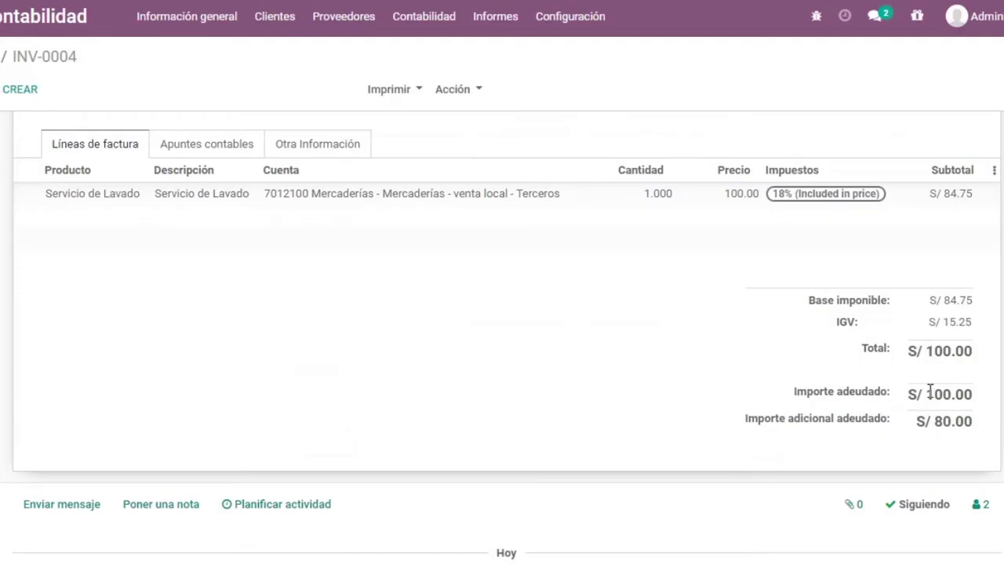
Switch back to invoice INV-0004 in Odoo and compare its amount due with its additional amount due
{"action": "left_click_drag", "start_coordinate": [929, 392], "coordinate": [963, 393]}
{"action": "left_click", "coordinate": [970, 393]}
{"action": "double_click", "coordinate": [940, 423]}
{"action": "left_click", "coordinate": [957, 419]}
{"action": "scroll", "coordinate": [957, 419], "scroll_direction": "up", "scroll_amount": 3}
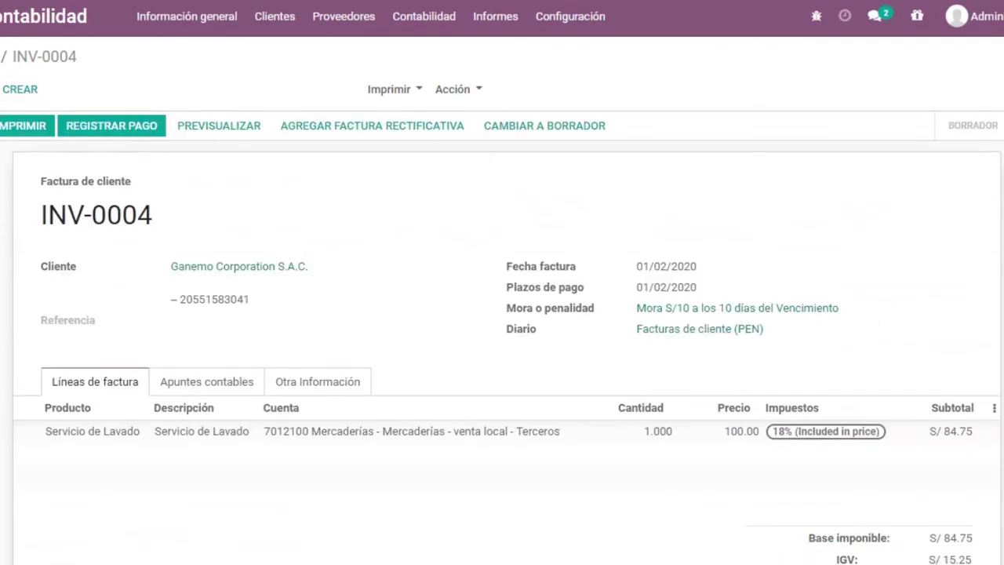
Return to the customer invoice list, open invoice INV-0003 and review its penalty term and amounts due
{"action": "left_click", "coordinate": [1, 56]}
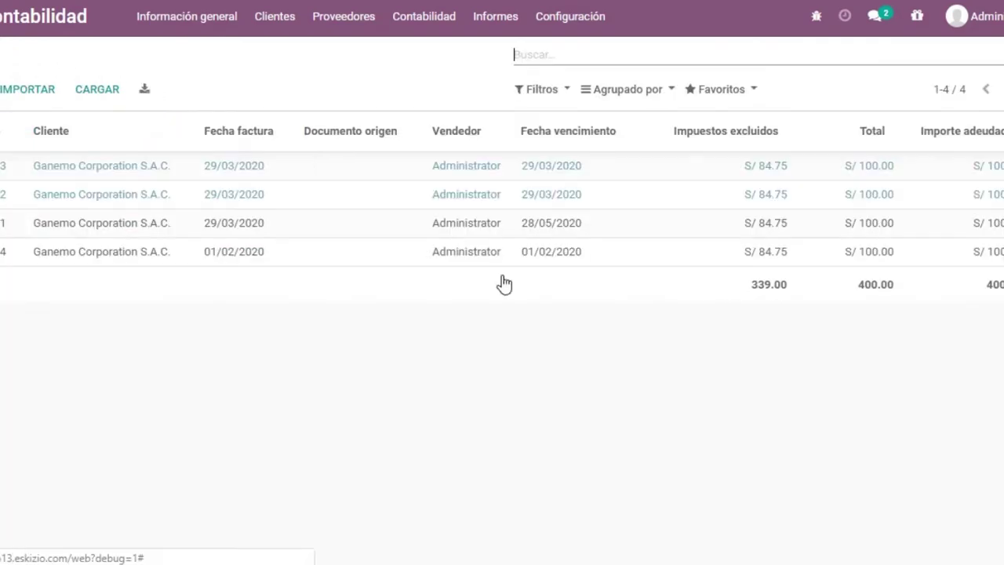
{"action": "left_click", "coordinate": [137, 177]}
{"action": "scroll", "coordinate": [531, 316], "scroll_direction": "down", "scroll_amount": 2}
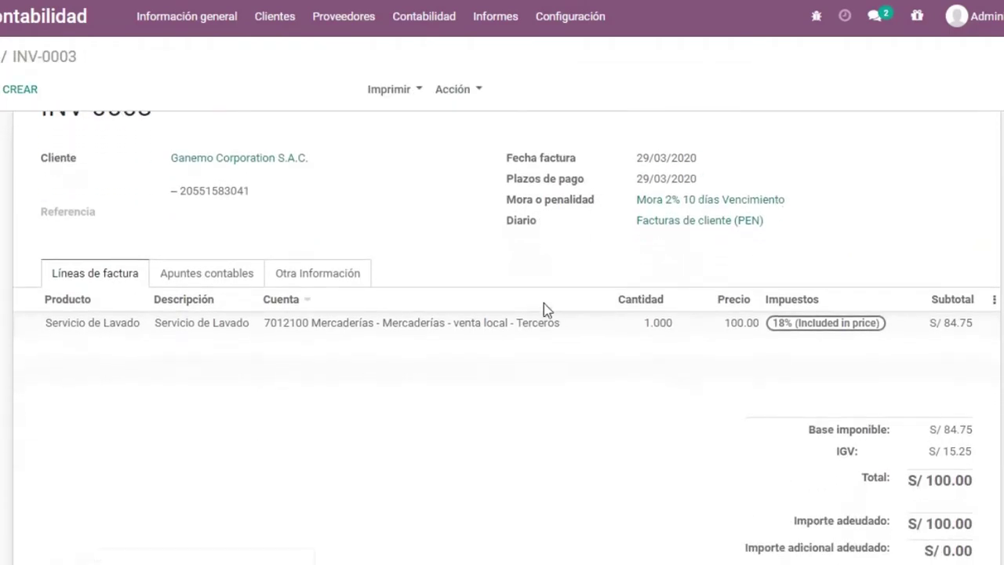
{"action": "scroll", "coordinate": [646, 307], "scroll_direction": "down", "scroll_amount": 5}
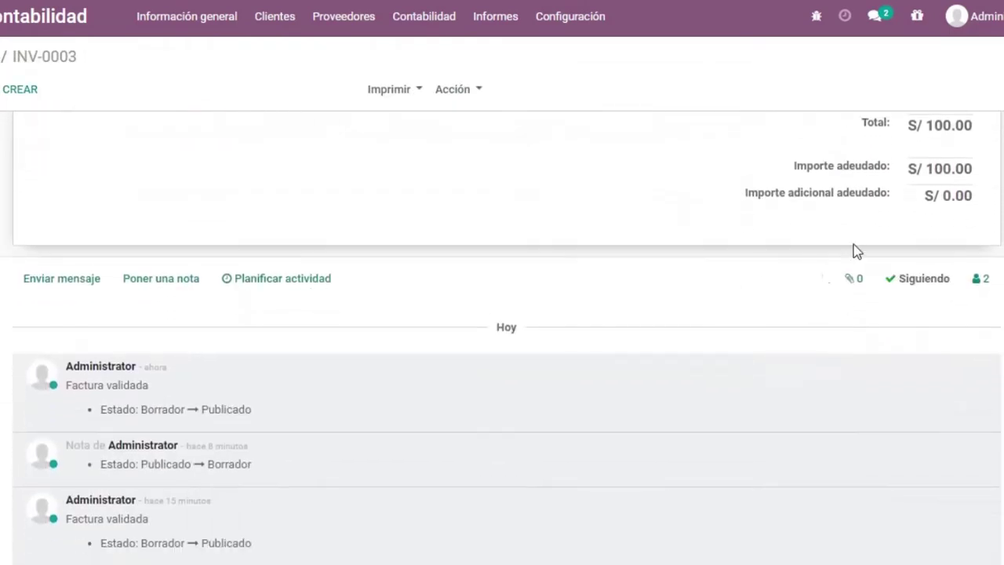
{"action": "scroll", "coordinate": [824, 243], "scroll_direction": "up", "scroll_amount": 8}
Run the late-payment penalty calculation (Calcular mora/penalidad) on invoice INV-0003 and check its additional amount due
{"action": "left_click", "coordinate": [476, 91]}
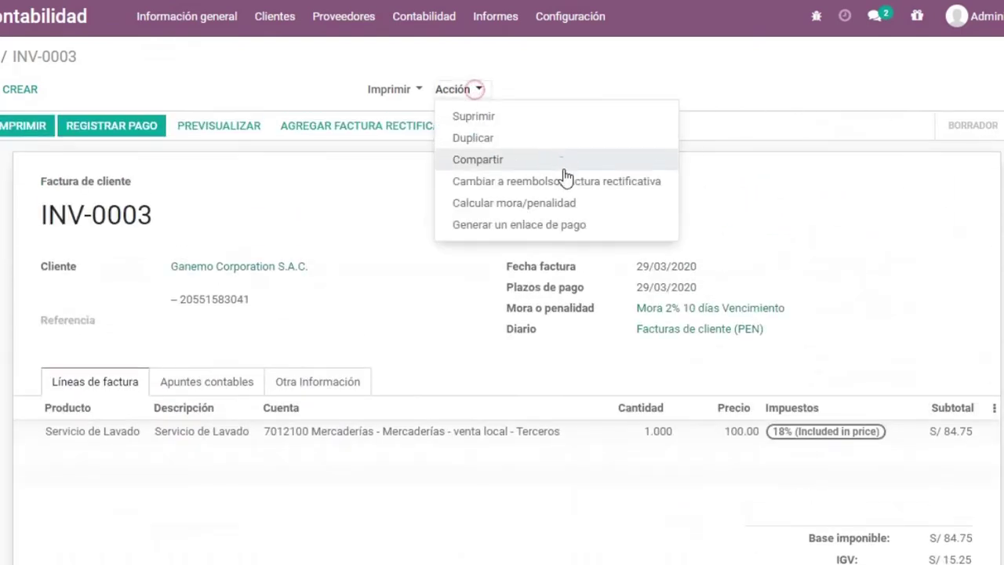
{"action": "left_click", "coordinate": [534, 203]}
{"action": "scroll", "coordinate": [587, 364], "scroll_direction": "down", "scroll_amount": 5}
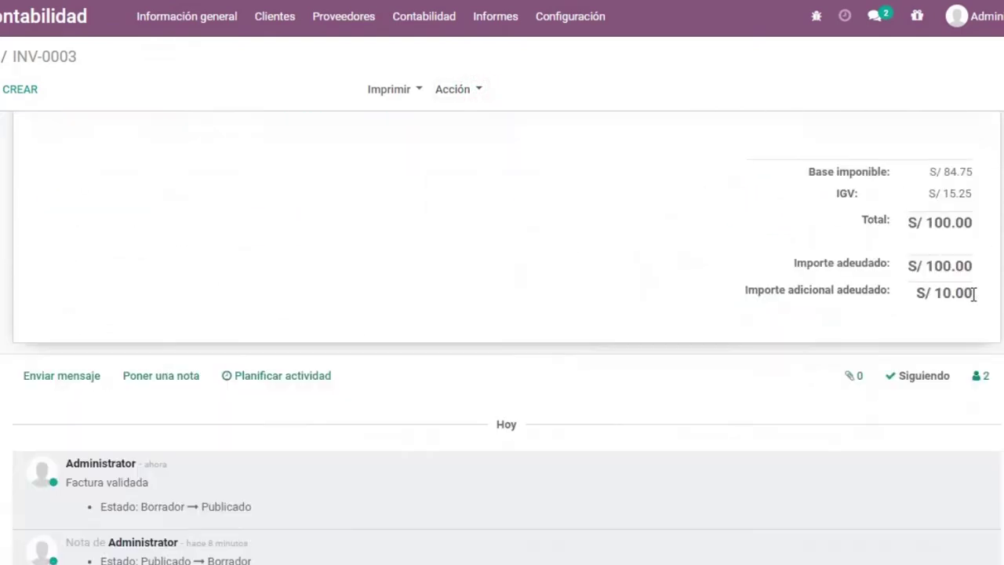
{"action": "scroll", "coordinate": [928, 292], "scroll_direction": "up", "scroll_amount": 1}
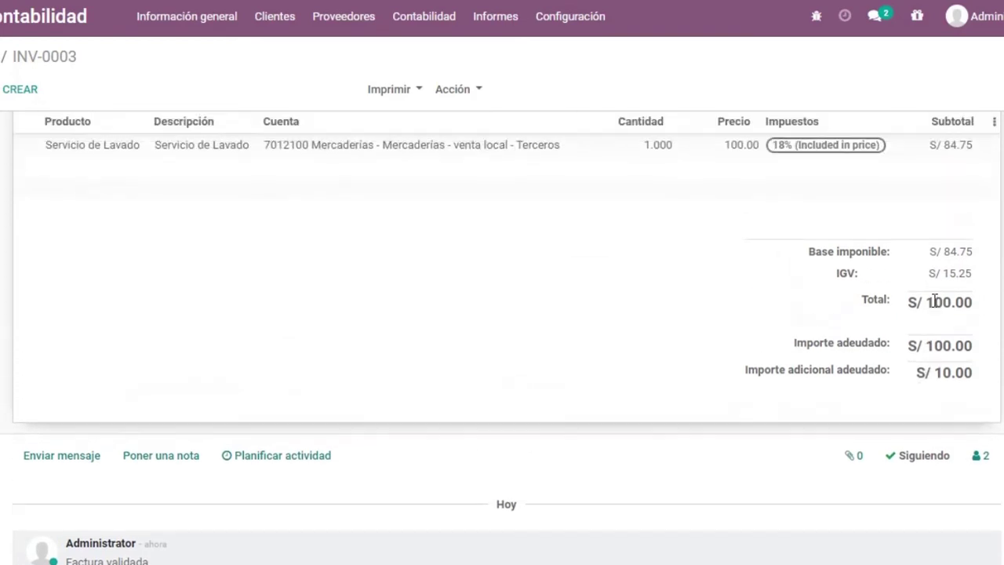
{"action": "scroll", "coordinate": [912, 387], "scroll_direction": "up", "scroll_amount": 4}
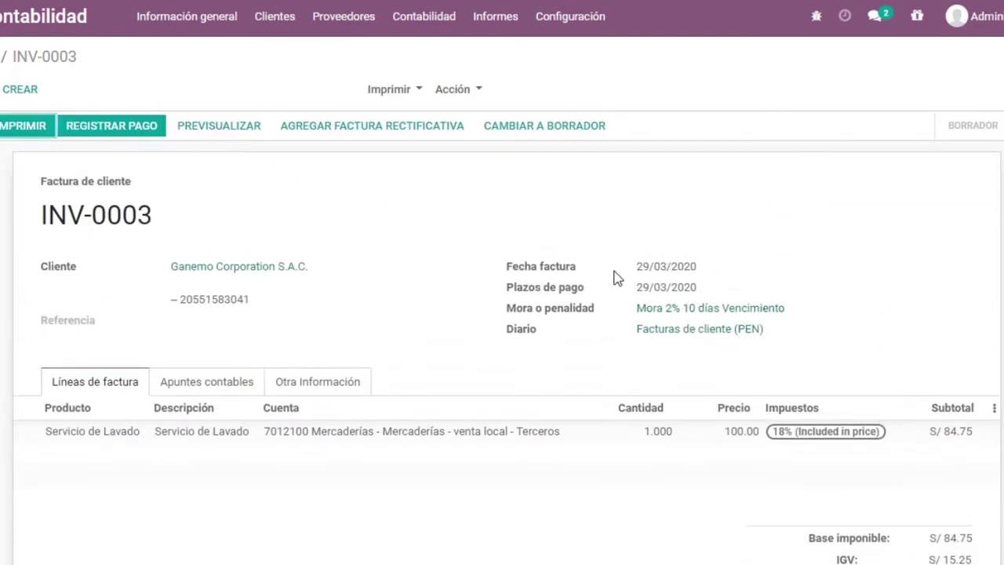
Switch to the Excel worksheet and examine the invoice date in C3 and the formulas in C4 and C5 without changing them
{"action": "key", "text": "alt+Tab"}
{"action": "left_click", "coordinate": [247, 192]}
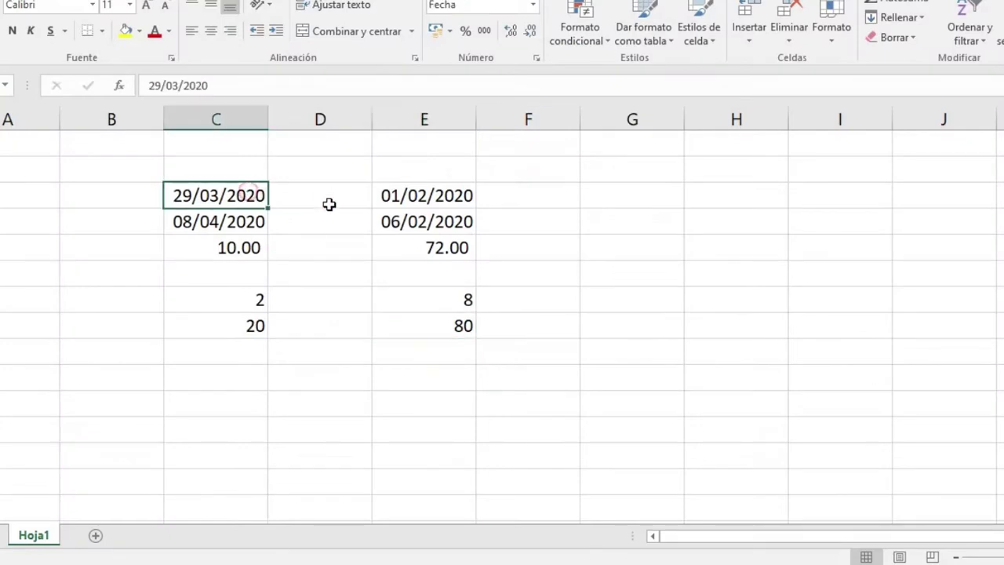
{"action": "left_click", "coordinate": [240, 224]}
{"action": "type", "text": "=+C3+10"}
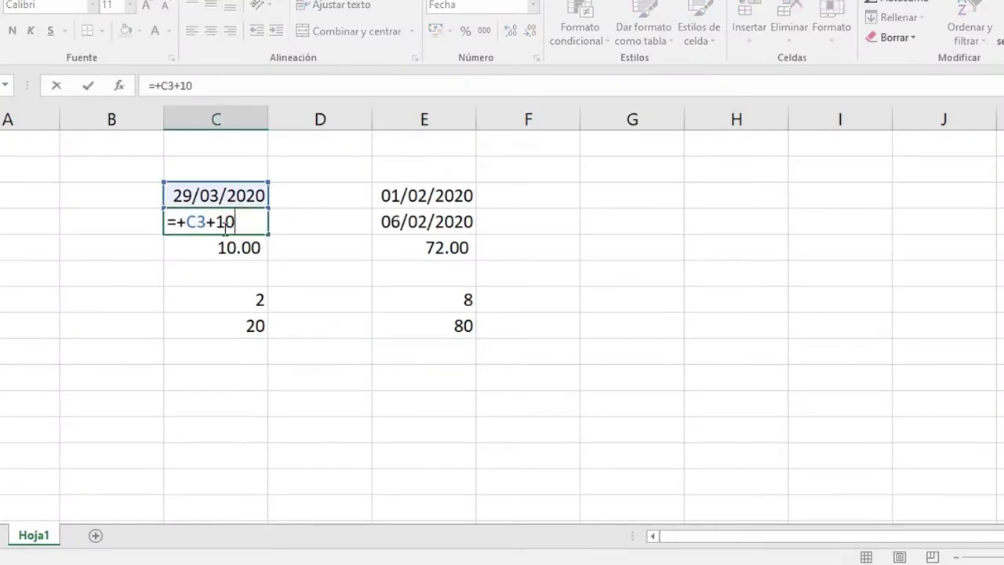
{"action": "key", "text": "ctrl+Return"}
{"action": "left_click", "coordinate": [236, 250]}
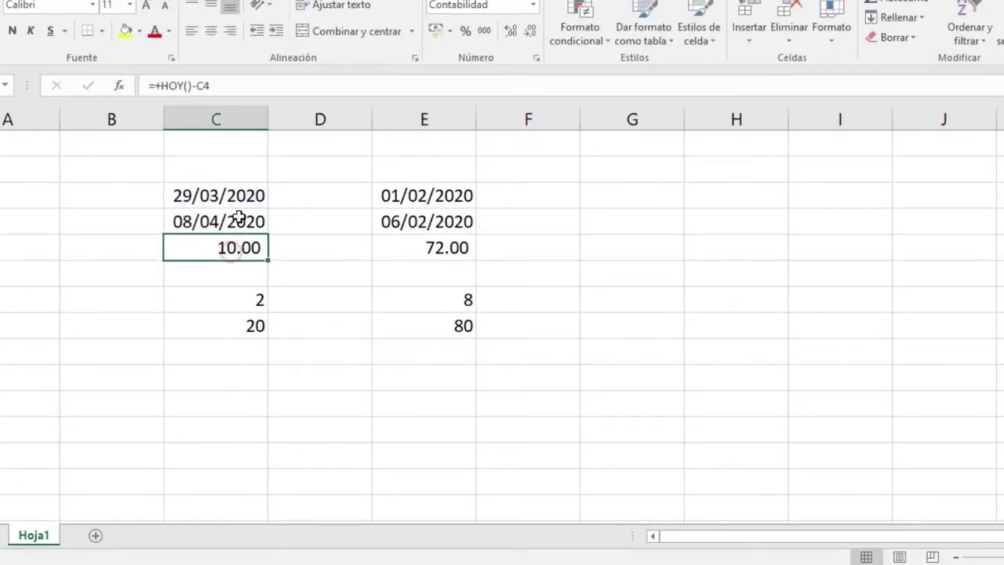
{"action": "left_click", "coordinate": [238, 220]}
{"action": "double_click", "coordinate": [238, 221]}
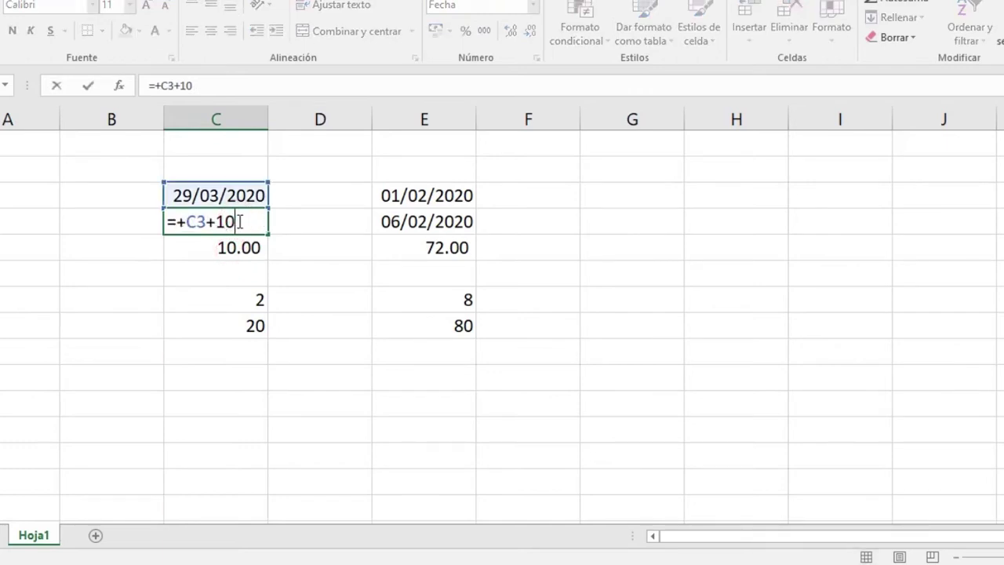
{"action": "key", "text": "Escape"}
Compare the date formula in E4 with the one in C4, and inspect the overdue days in C5 and the period count in C7
{"action": "left_click", "coordinate": [415, 212]}
{"action": "double_click", "coordinate": [421, 218]}
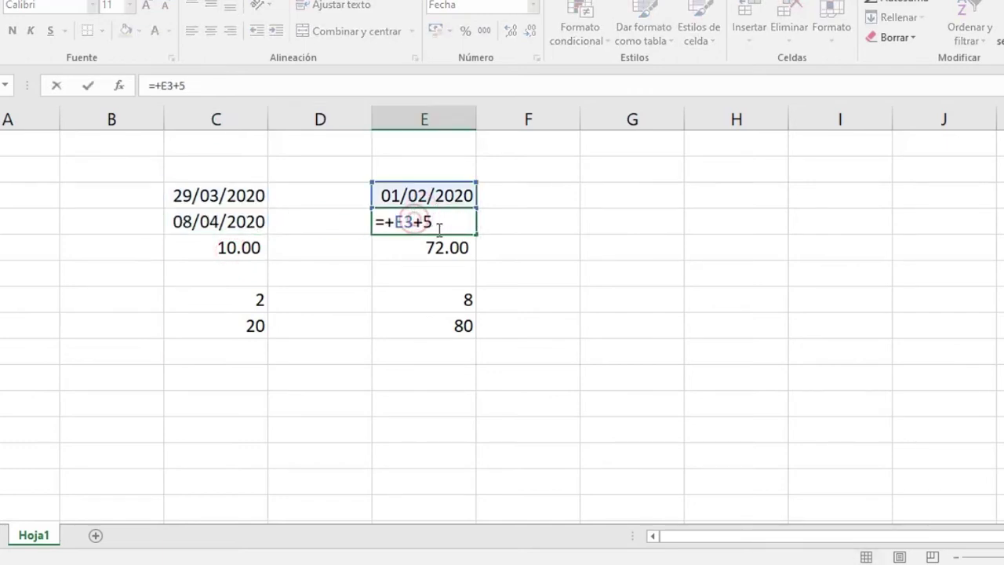
{"action": "key", "text": "Escape"}
{"action": "left_click", "coordinate": [240, 228]}
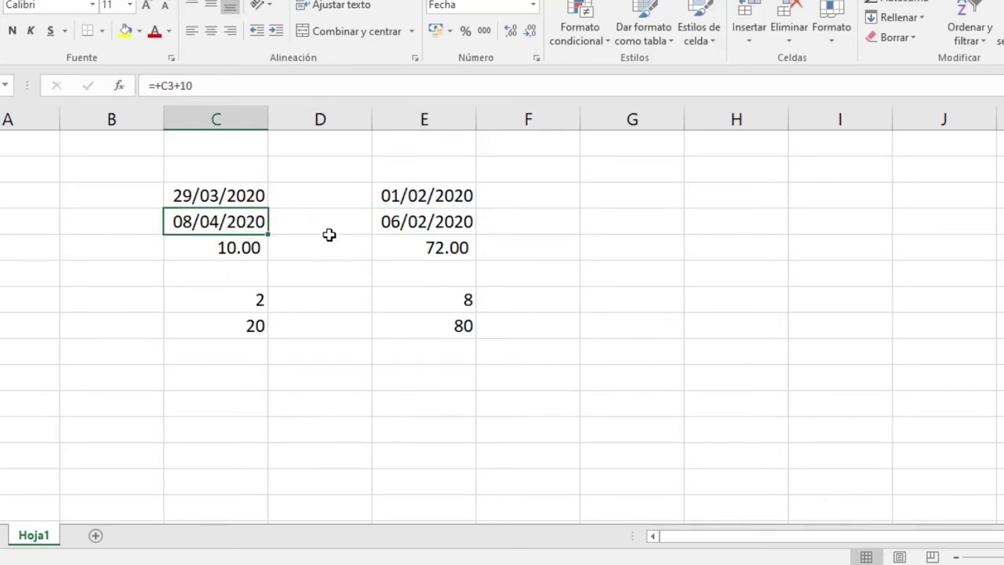
{"action": "double_click", "coordinate": [231, 250]}
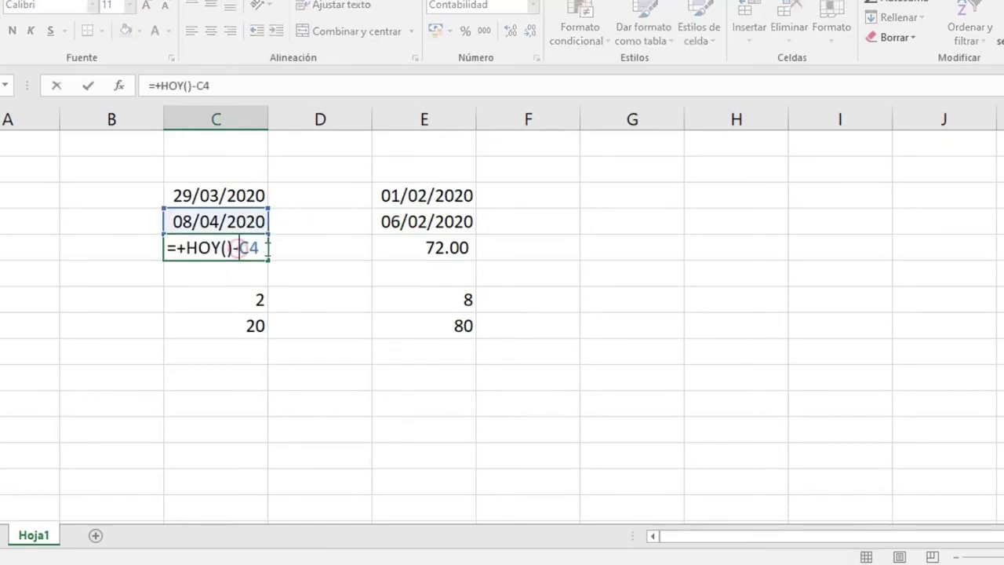
{"action": "key", "text": "Escape"}
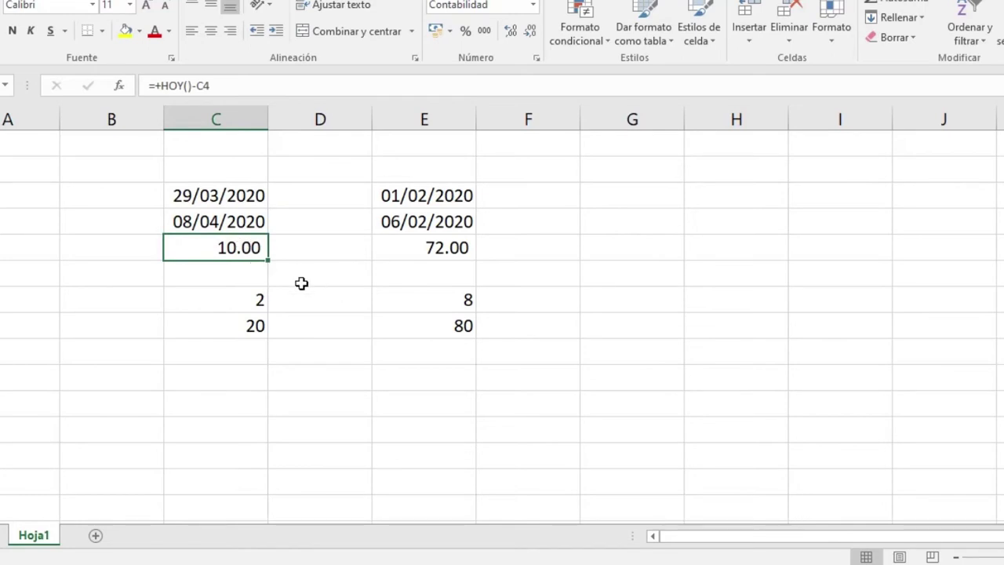
{"action": "left_click", "coordinate": [254, 298]}
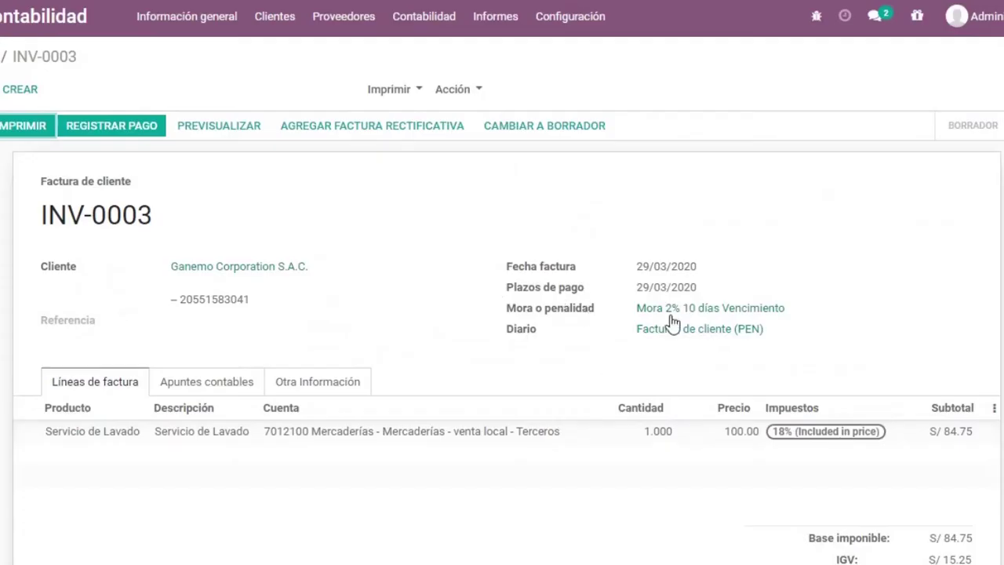
Review the amount due on invoice INV-0003, and switch to the Excel worksheet to inspect the penalty formula =+C5*C7 in C8
{"action": "scroll", "coordinate": [683, 361], "scroll_direction": "down", "scroll_amount": 2}
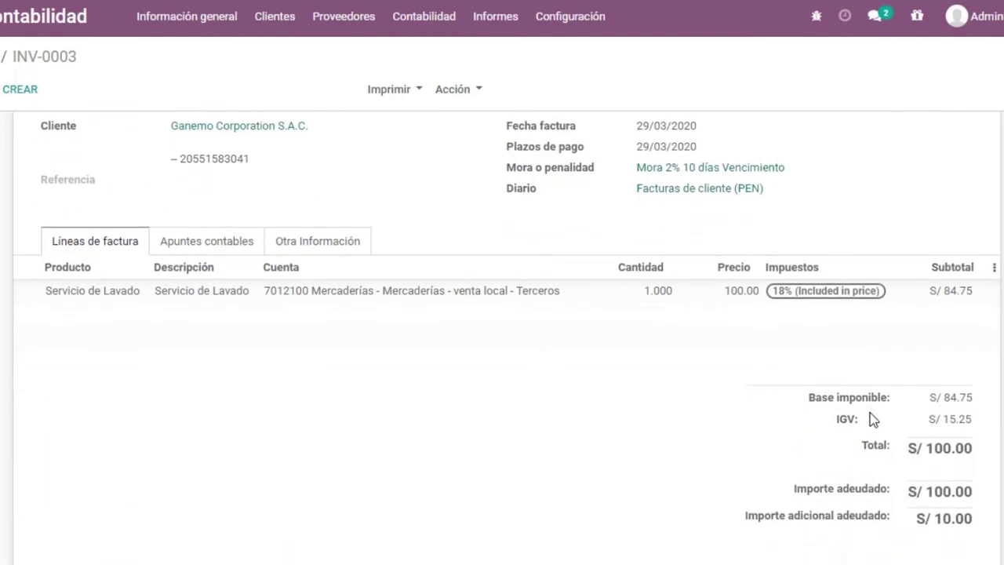
{"action": "left_click_drag", "start_coordinate": [941, 494], "coordinate": [967, 494]}
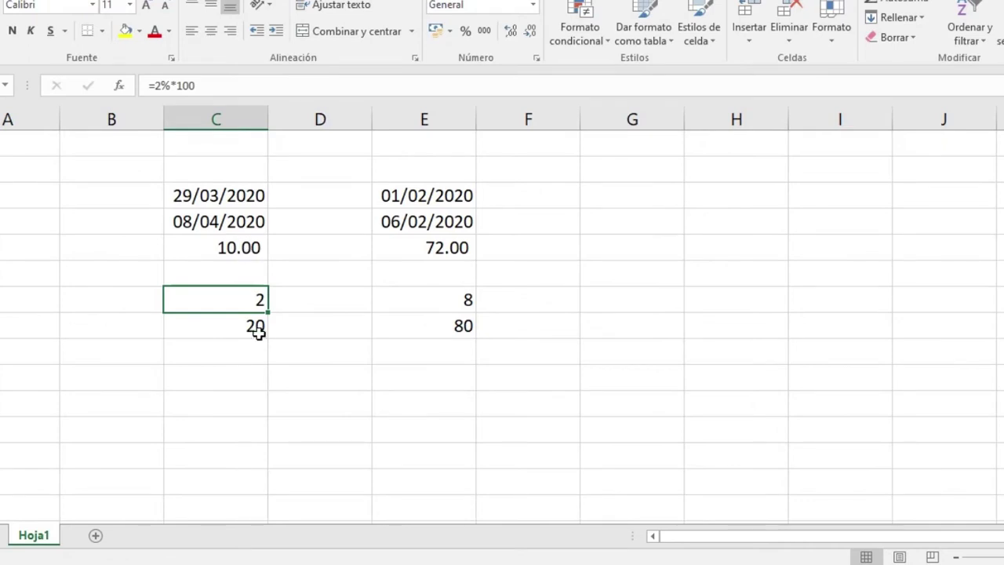
{"action": "left_click", "coordinate": [242, 325]}
{"action": "type", "text": "=+C5*C7"}
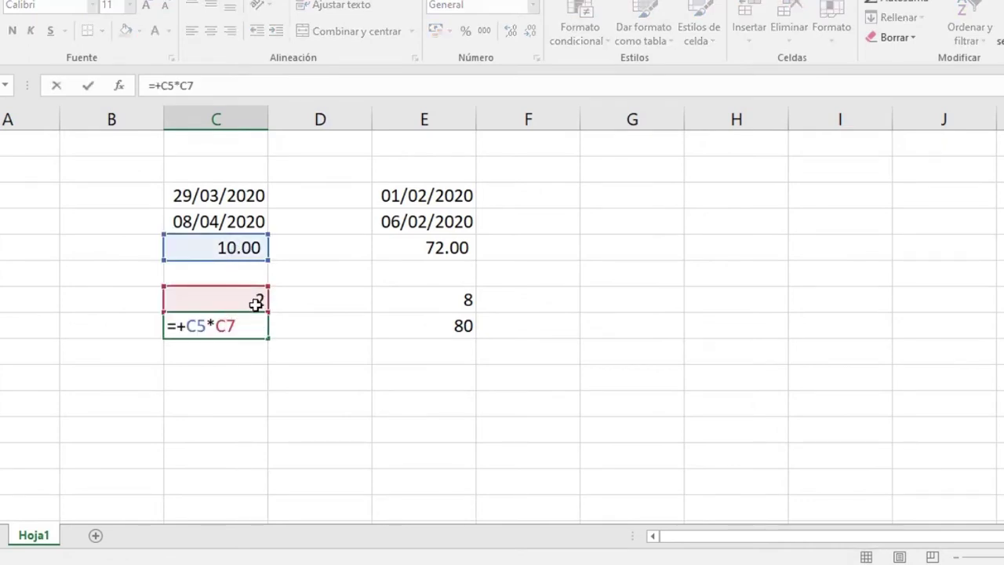
{"action": "key", "text": "Return"}
{"action": "left_click", "coordinate": [253, 329]}
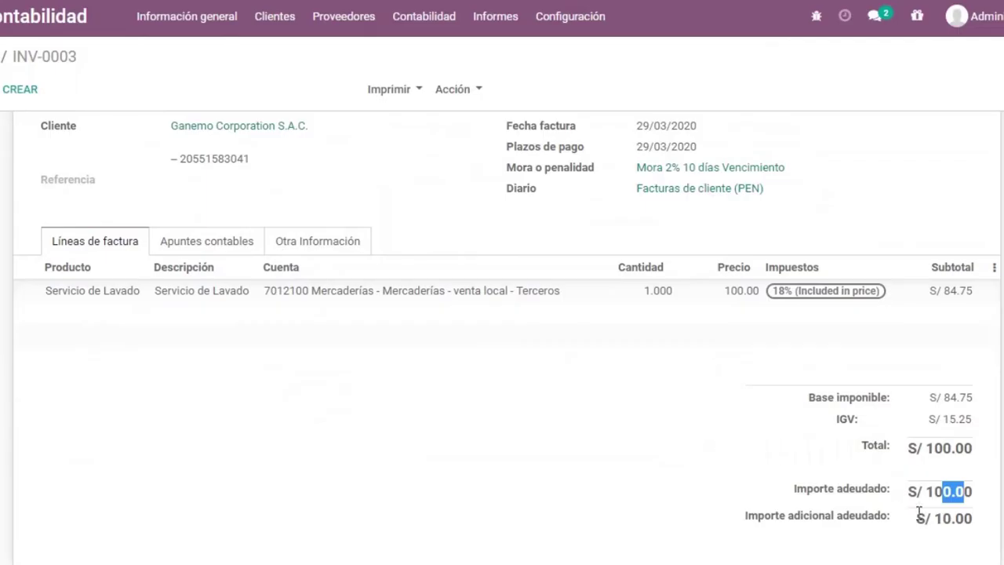
Back in Odoo, check INV-0003's additional amount due and examine the maximum penalty of its Mora 2% 10 días Vencimiento term
{"action": "double_click", "coordinate": [941, 526]}
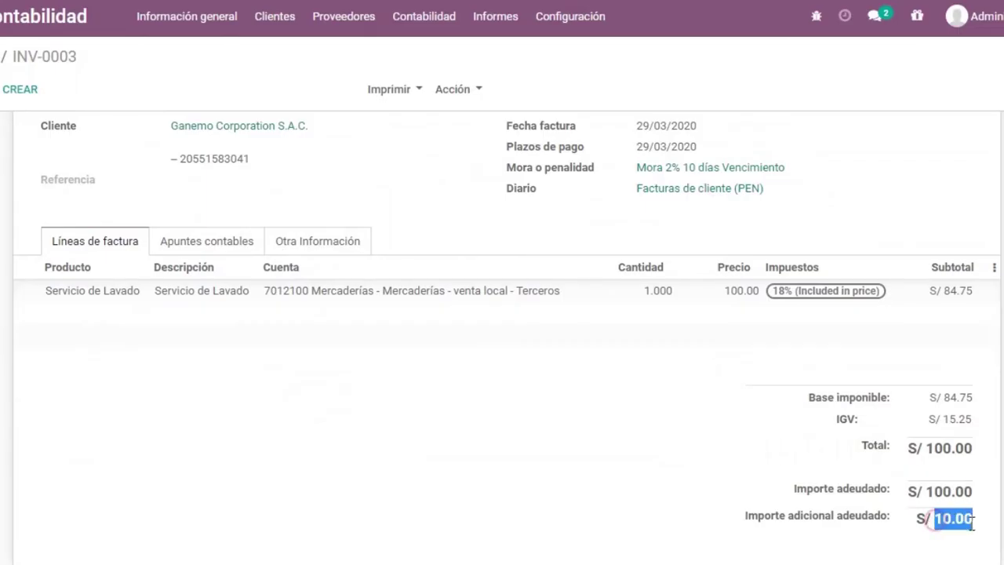
{"action": "left_click", "coordinate": [876, 515]}
{"action": "scroll", "coordinate": [879, 524], "scroll_direction": "up", "scroll_amount": 1}
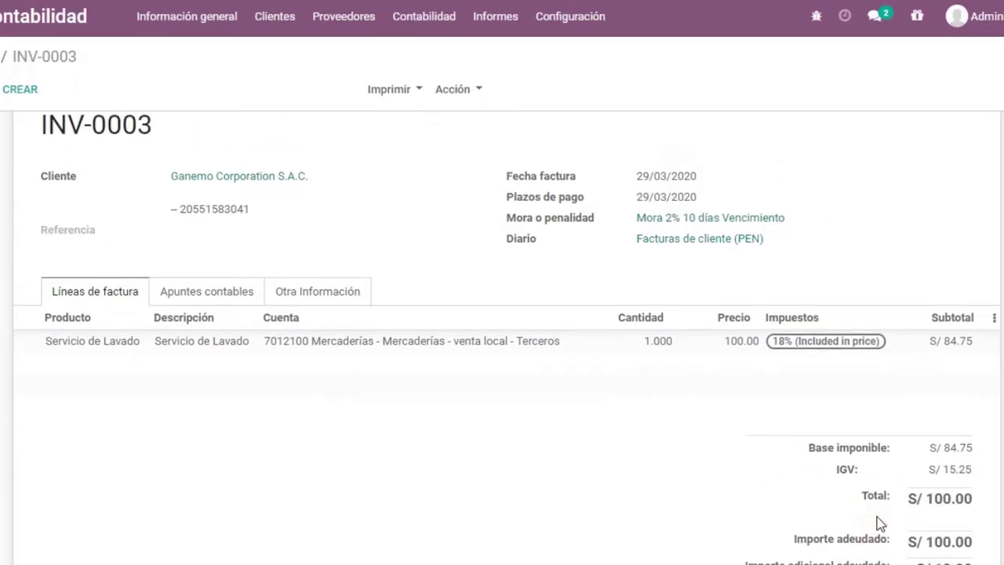
{"action": "left_click", "coordinate": [756, 220]}
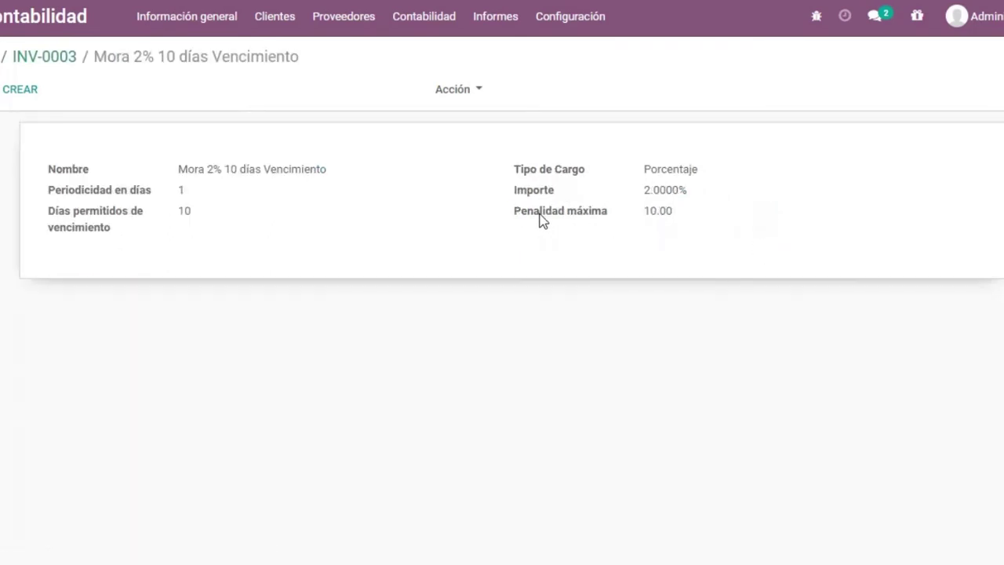
{"action": "left_click_drag", "start_coordinate": [540, 213], "coordinate": [670, 226]}
{"action": "left_click", "coordinate": [650, 212]}
{"action": "left_click", "coordinate": [533, 214], "text": "shift"}
{"action": "left_click", "coordinate": [654, 212]}
{"action": "left_click", "coordinate": [55, 56]}
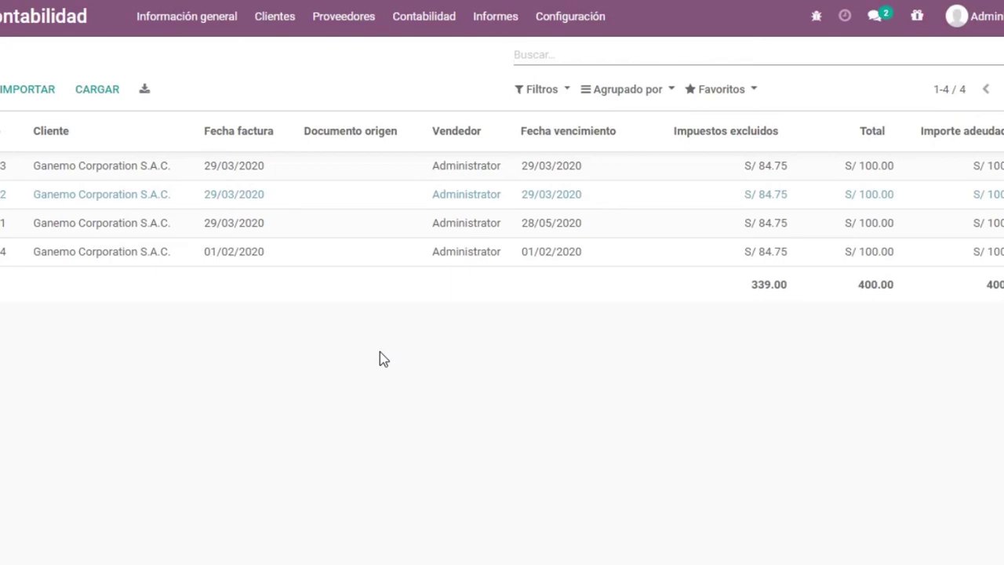
Open draft invoice INV-0002 from the customer invoice list for editing, and locate its Mora o penalidad field
{"action": "left_click", "coordinate": [311, 196]}
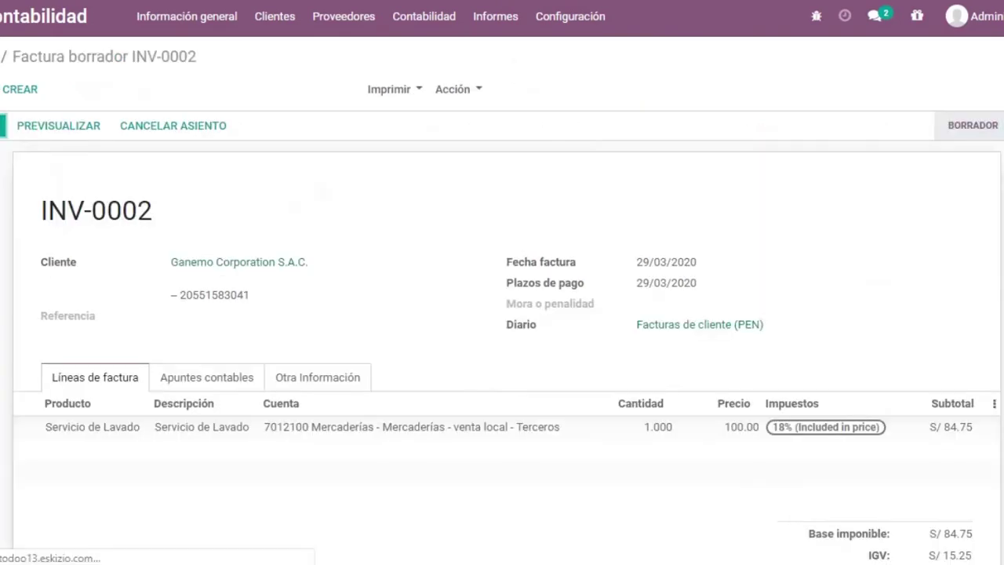
{"action": "key", "text": "alt+a"}
{"action": "left_click_drag", "start_coordinate": [516, 309], "coordinate": [564, 314]}
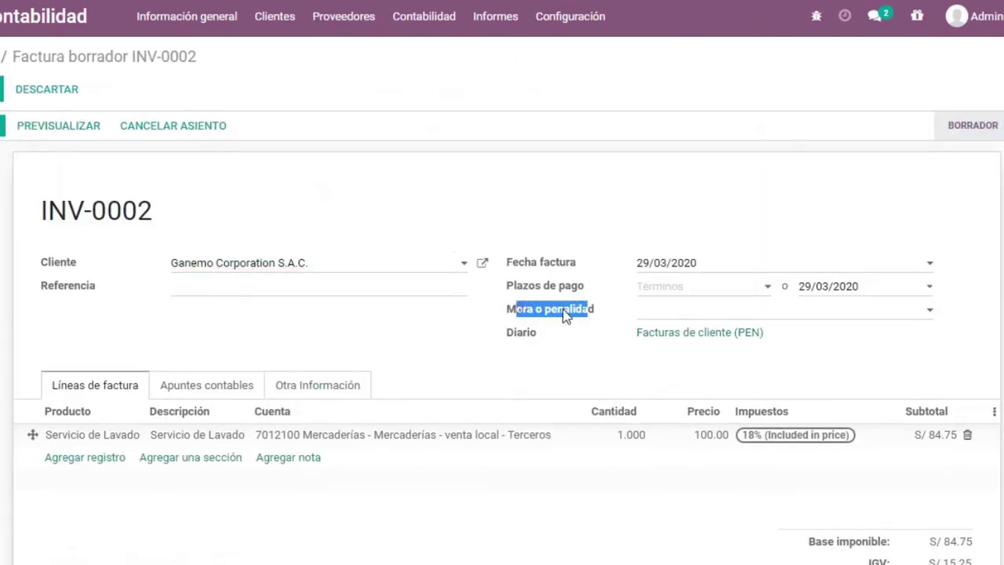
Try the penalty term Mora S/10 a los 10 días del Vencimiento on INV-0002 and clear the field again
{"action": "left_click", "coordinate": [677, 312]}
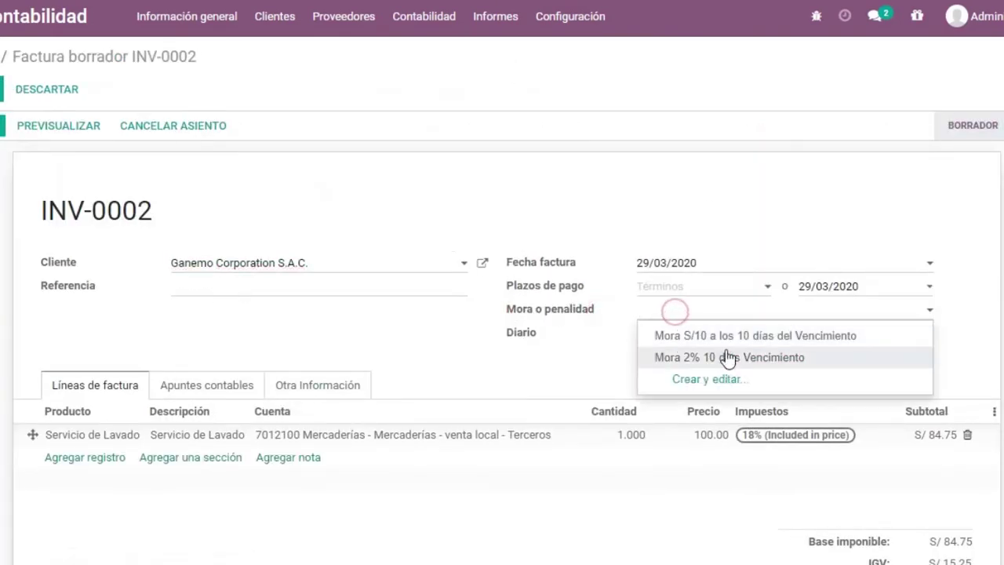
{"action": "left_click", "coordinate": [706, 335]}
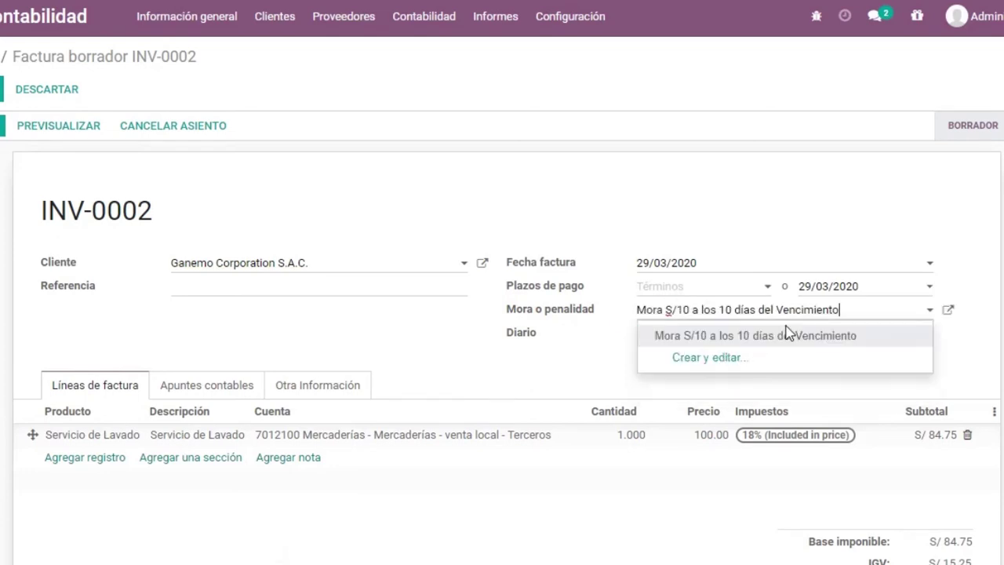
{"action": "key", "text": "BackSpace"}
{"action": "left_click", "coordinate": [567, 316]}
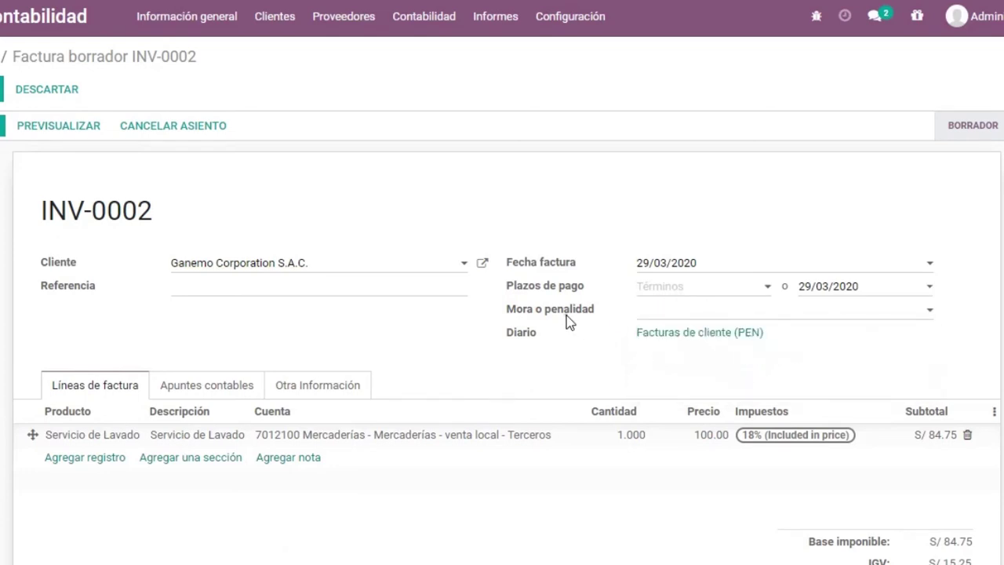
Post invoice INV-0002 with no penalty term and leave its edit mode
{"action": "left_click", "coordinate": [514, 336]}
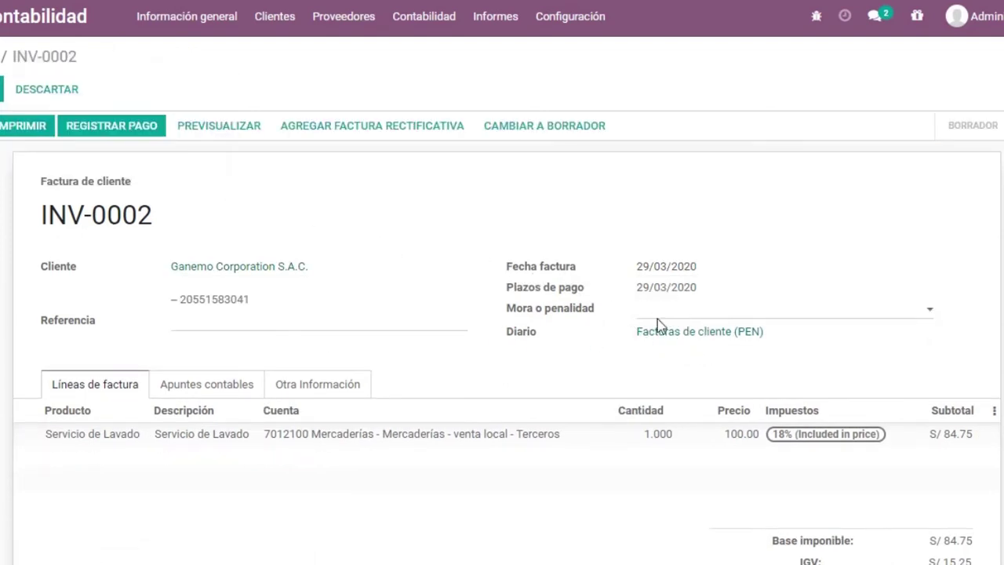
{"action": "left_click", "coordinate": [50, 89]}
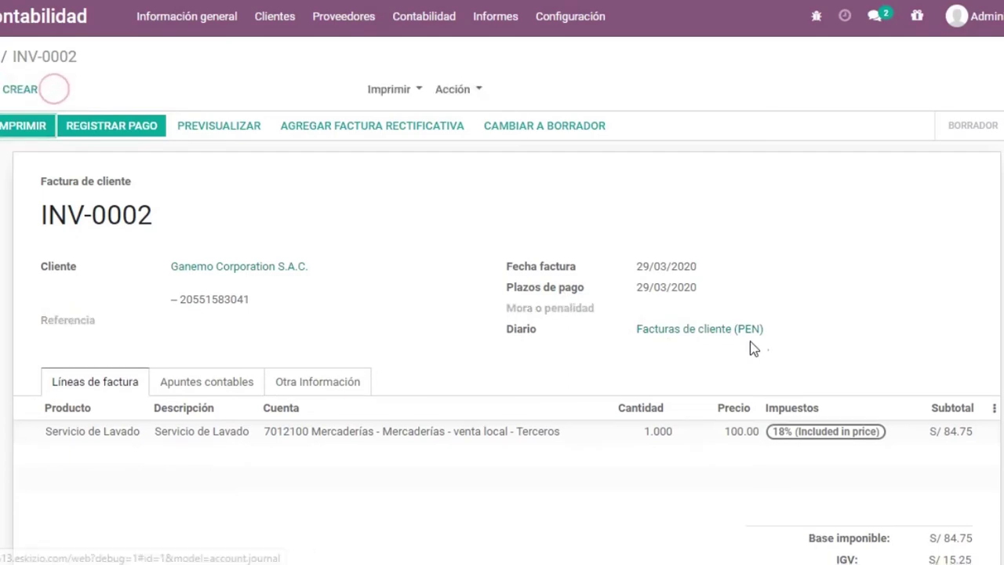
{"action": "scroll", "coordinate": [878, 365], "scroll_direction": "down", "scroll_amount": 4}
{"action": "scroll", "coordinate": [473, 255], "scroll_direction": "up", "scroll_amount": 4}
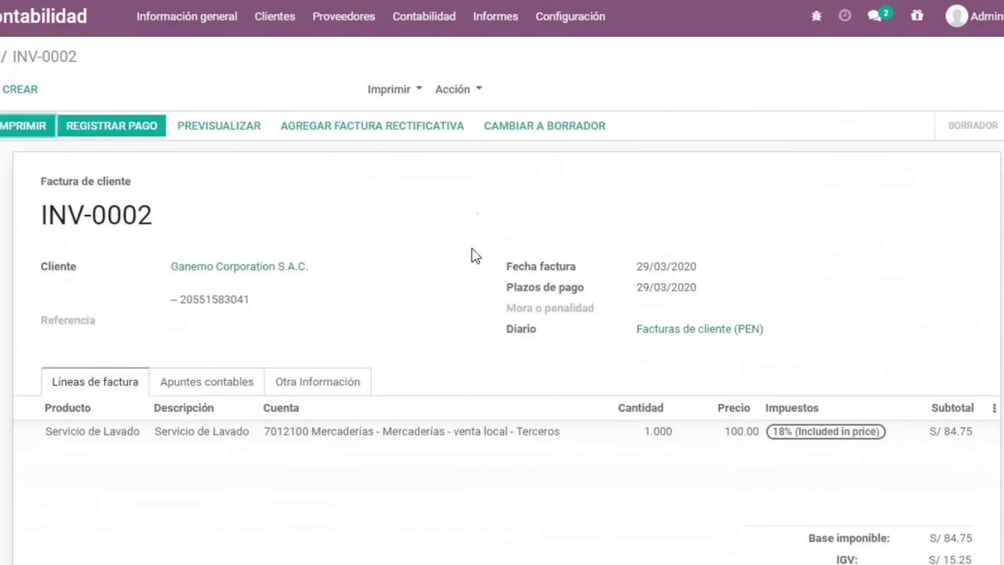
Run the late-payment penalty calculation (Calcular mora/penalidad) on invoice INV-0002 and check its additional amount due
{"action": "left_click", "coordinate": [461, 90]}
{"action": "left_click", "coordinate": [518, 201]}
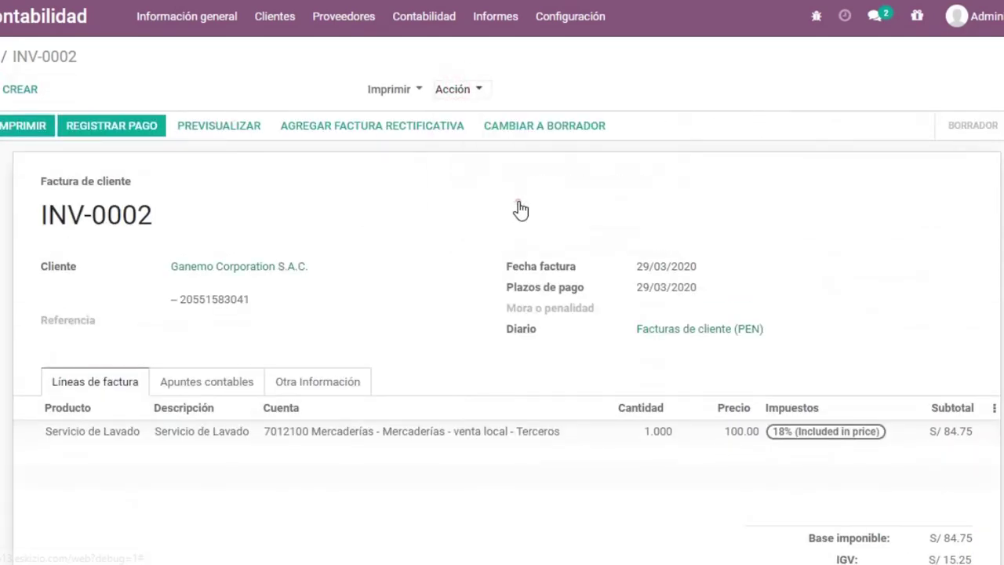
{"action": "left_click", "coordinate": [455, 89]}
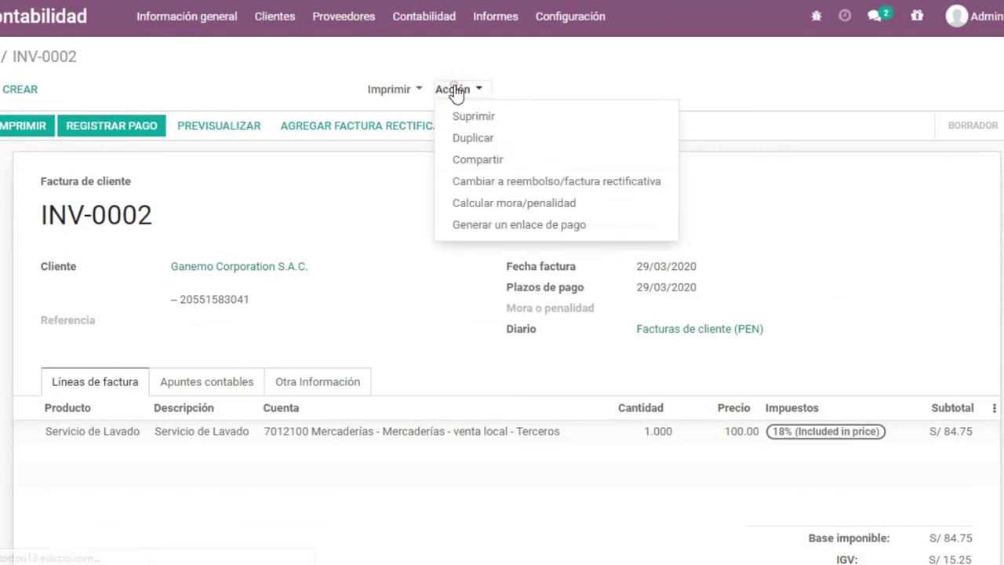
{"action": "left_click", "coordinate": [496, 201]}
{"action": "scroll", "coordinate": [489, 322], "scroll_direction": "down", "scroll_amount": 2}
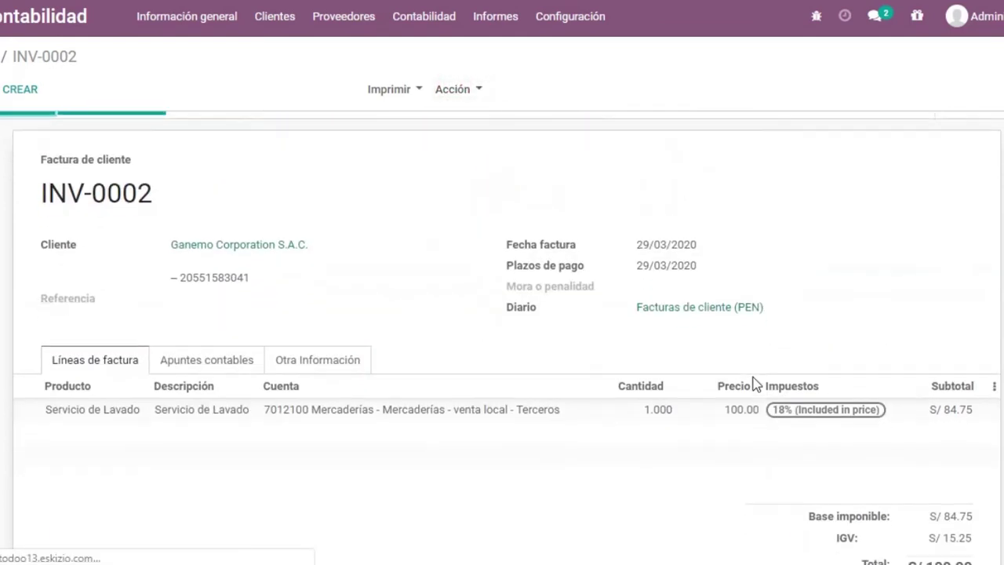
{"action": "scroll", "coordinate": [753, 353], "scroll_direction": "down", "scroll_amount": 3}
{"action": "scroll", "coordinate": [755, 384], "scroll_direction": "down", "scroll_amount": 2}
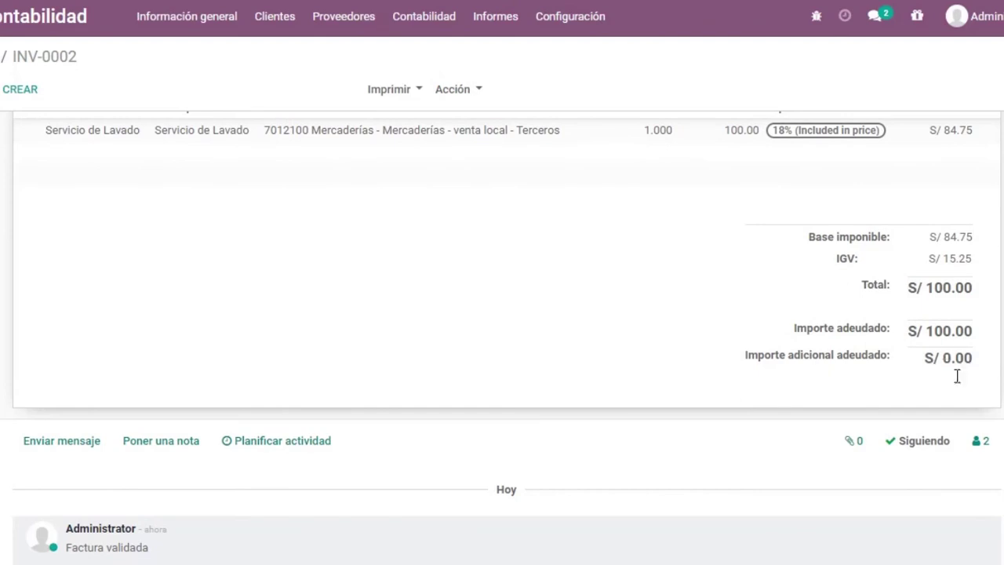
{"action": "scroll", "coordinate": [383, 267], "scroll_direction": "up", "scroll_amount": 5}
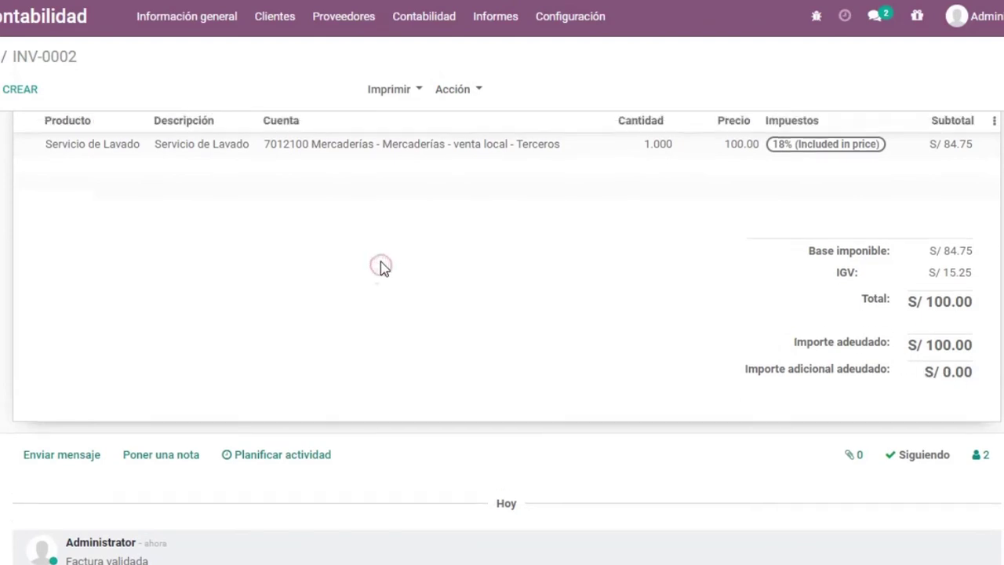
Open invoice INV-0004 from the customer invoice list, review its penalty term, and return to the list
{"action": "left_click", "coordinate": [2, 71]}
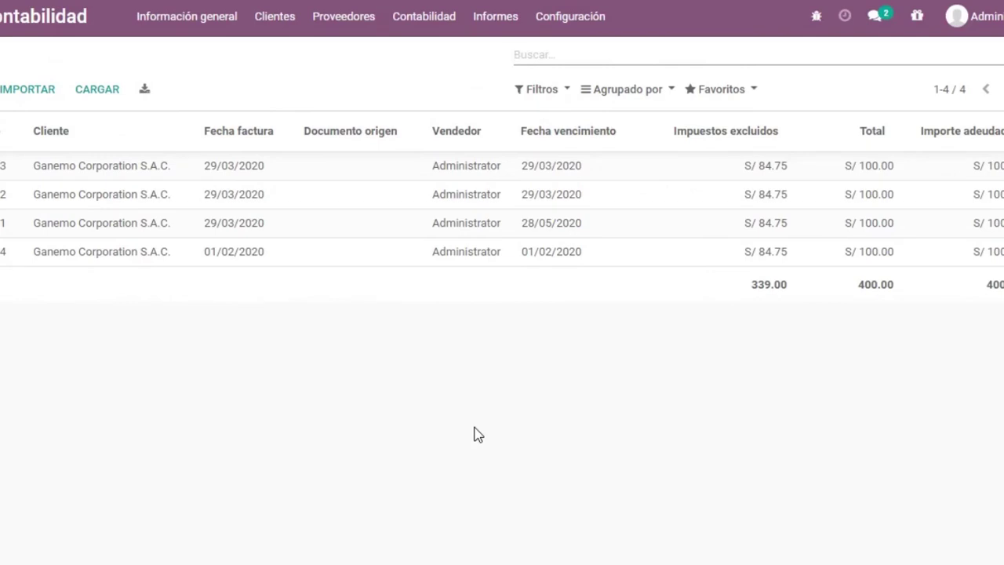
{"action": "left_click", "coordinate": [242, 251]}
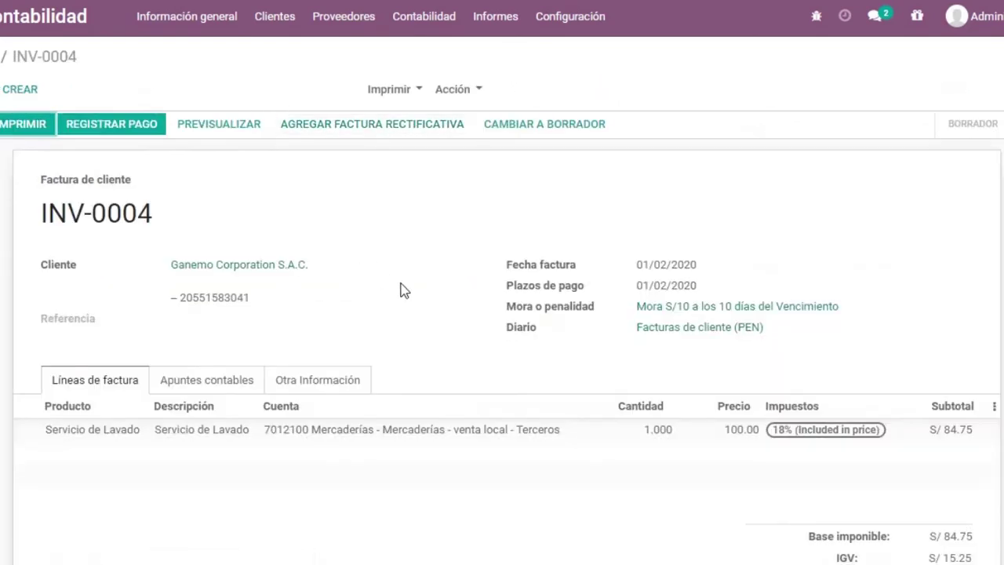
{"action": "left_click", "coordinate": [2, 57]}
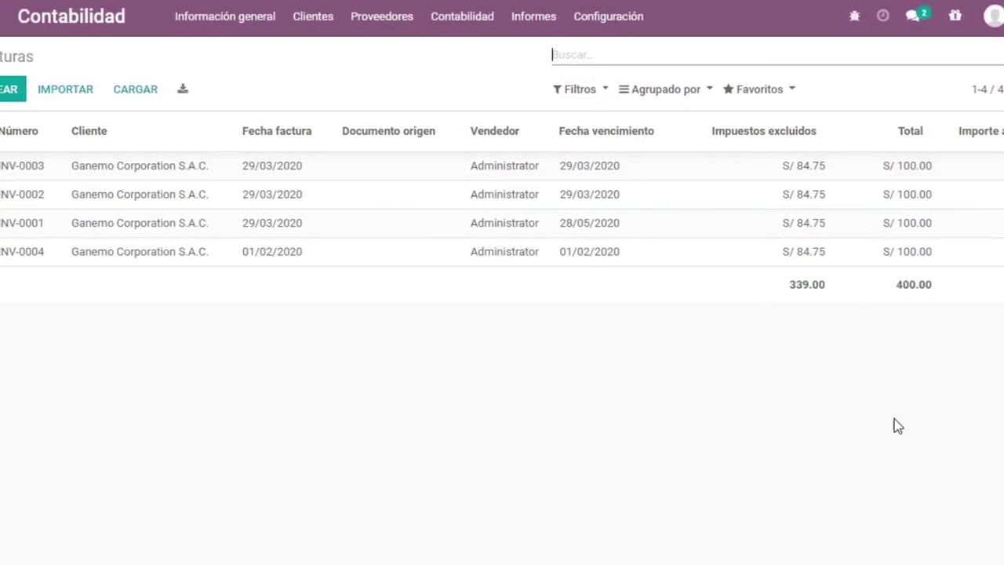
Filter the customer invoices by Publicado, select all of them and run Calcular mora/penalidad on the whole selection
{"action": "left_click", "coordinate": [604, 91]}
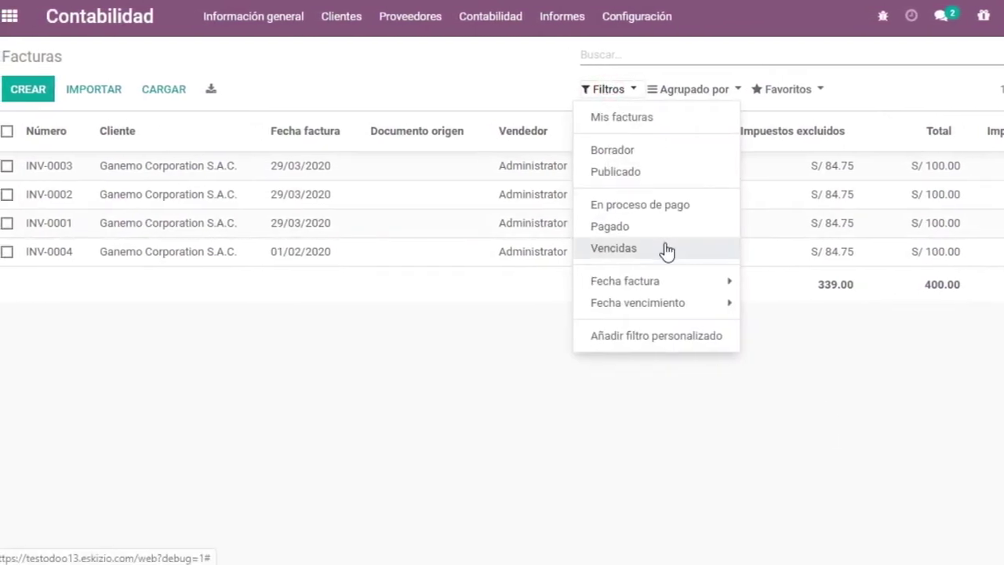
{"action": "left_click", "coordinate": [643, 176]}
{"action": "left_click", "coordinate": [521, 80]}
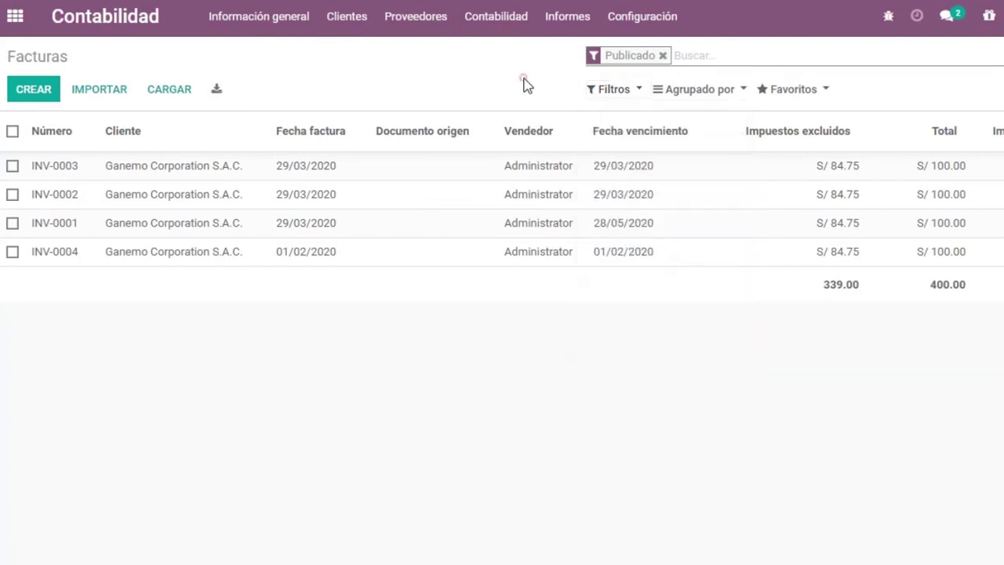
{"action": "left_click", "coordinate": [12, 131]}
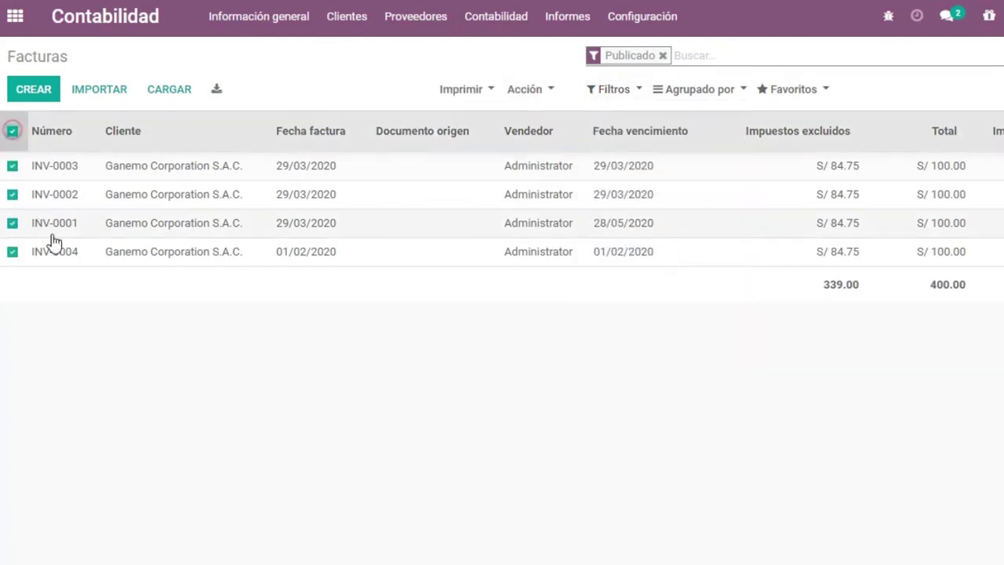
{"action": "left_click", "coordinate": [541, 91]}
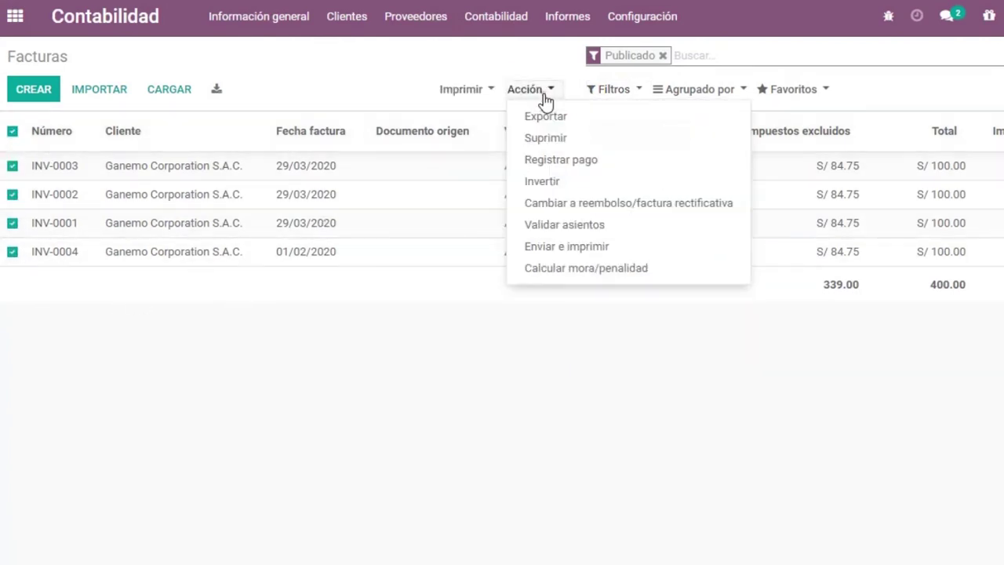
{"action": "left_click", "coordinate": [561, 270]}
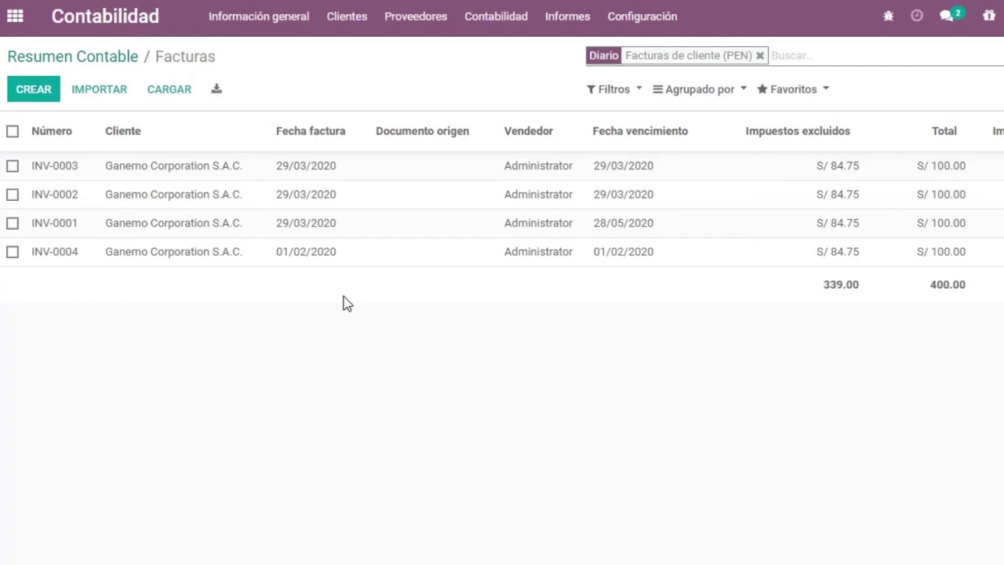
Start a new customer invoice for Ganemo Corporation S.A.C. and check the payment and penalty terms it takes by default
{"action": "left_click", "coordinate": [43, 96]}
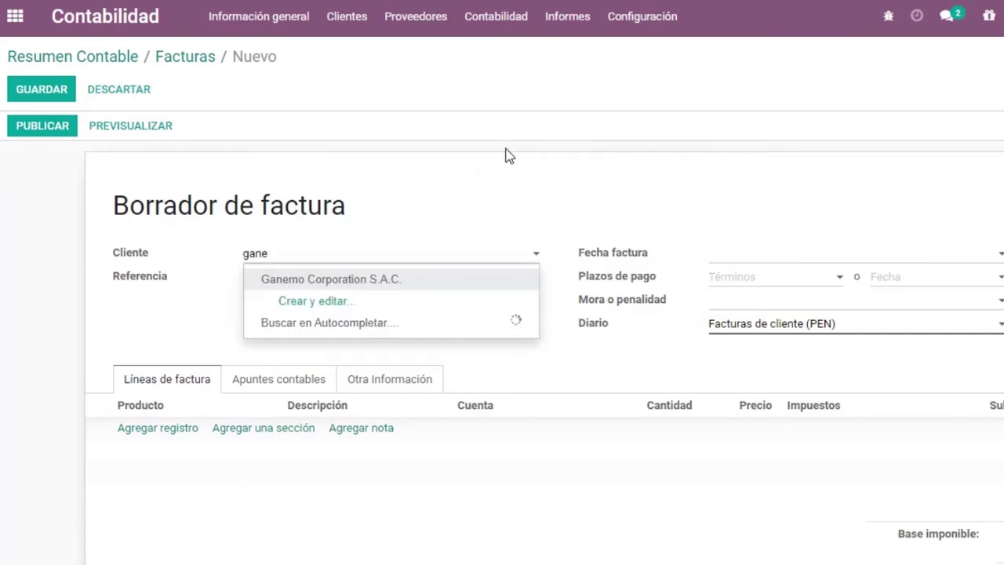
{"action": "left_click", "coordinate": [280, 281]}
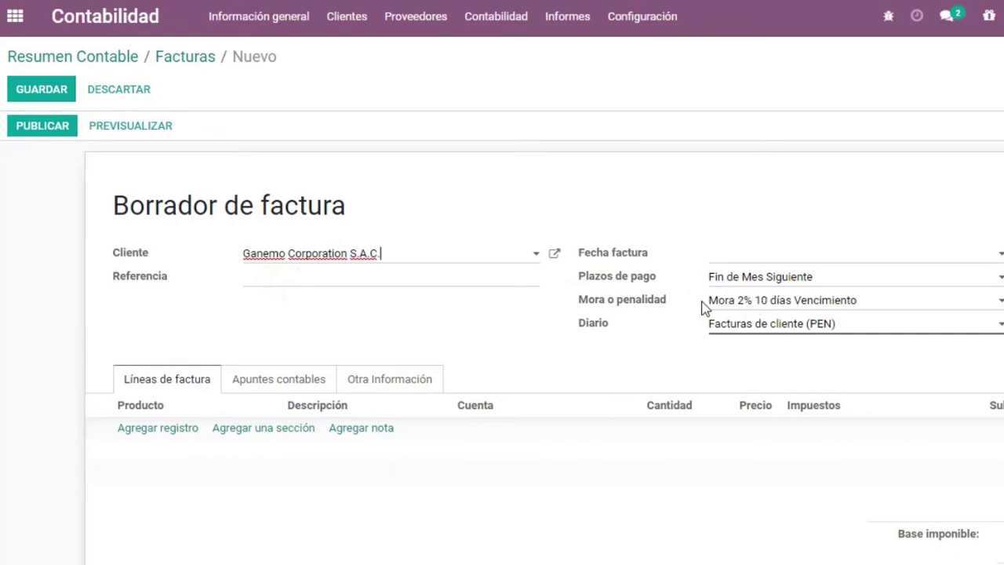
Leave the new invoice, open the customer record of Ganemo Corporation S.A.C. and examine its default penalty in the sales and purchase settings
{"action": "left_click", "coordinate": [347, 17]}
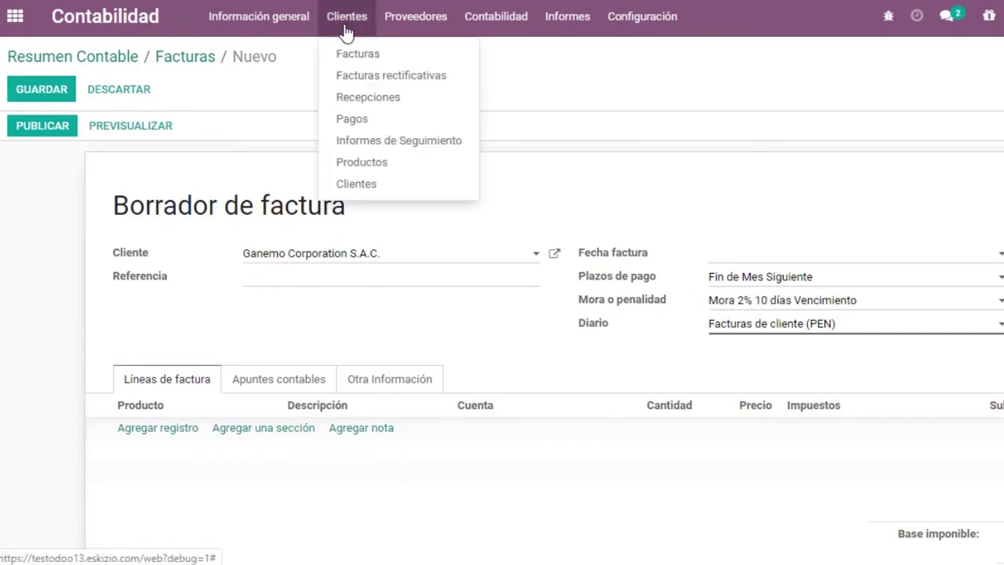
{"action": "left_click", "coordinate": [379, 183]}
{"action": "left_click", "coordinate": [328, 130]}
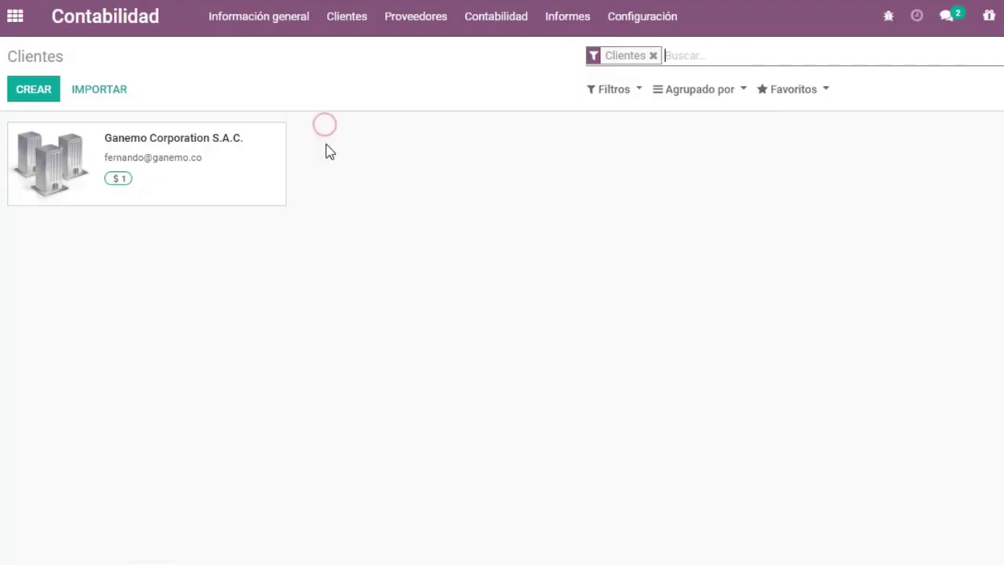
{"action": "left_click", "coordinate": [192, 169]}
{"action": "left_click", "coordinate": [306, 408]}
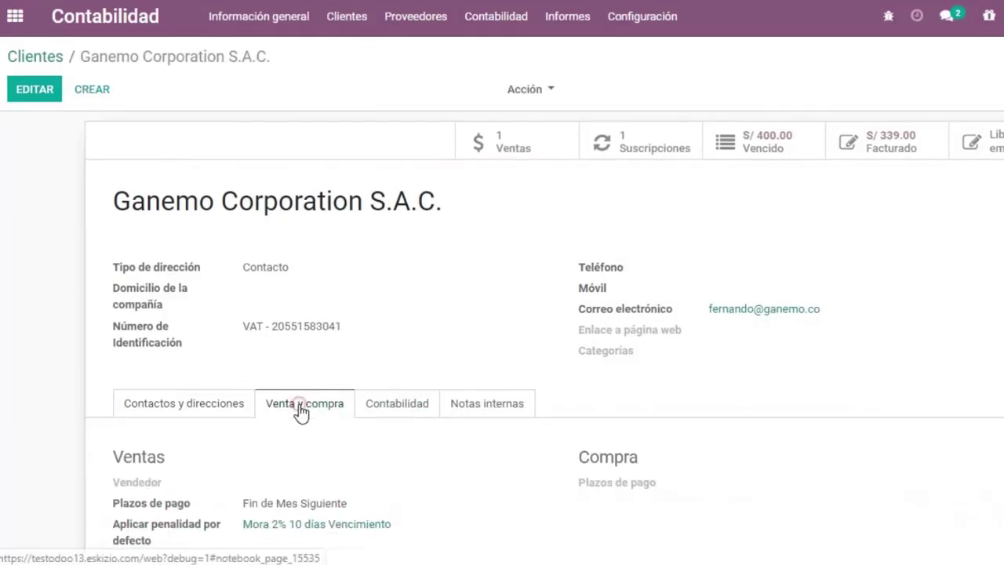
{"action": "scroll", "coordinate": [233, 390], "scroll_direction": "down", "scroll_amount": 2}
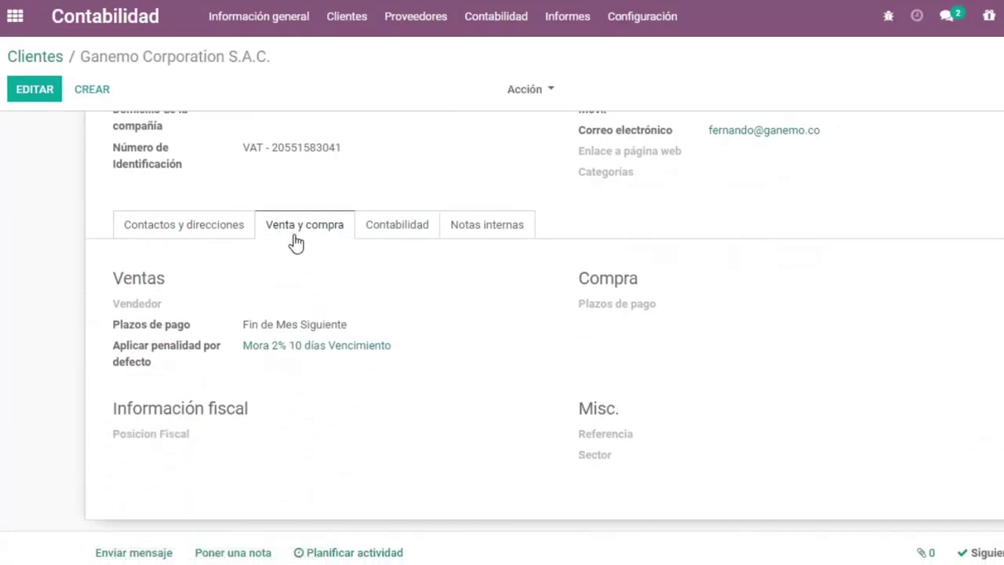
Open the customer record for editing to view its payment and penalty defaults, discard the edit and return to the customer list
{"action": "left_click", "coordinate": [38, 97]}
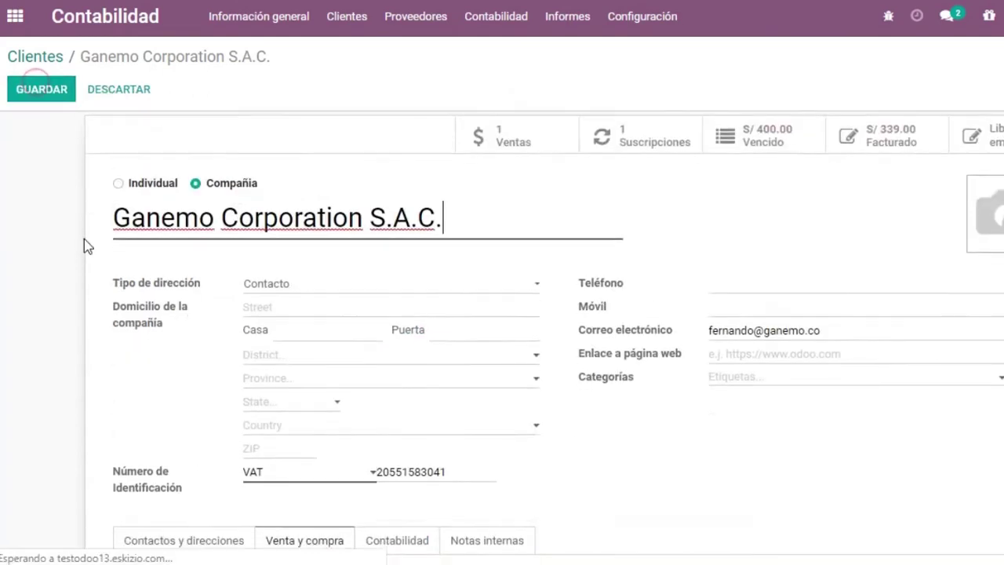
{"action": "scroll", "coordinate": [84, 238], "scroll_direction": "down", "scroll_amount": 4}
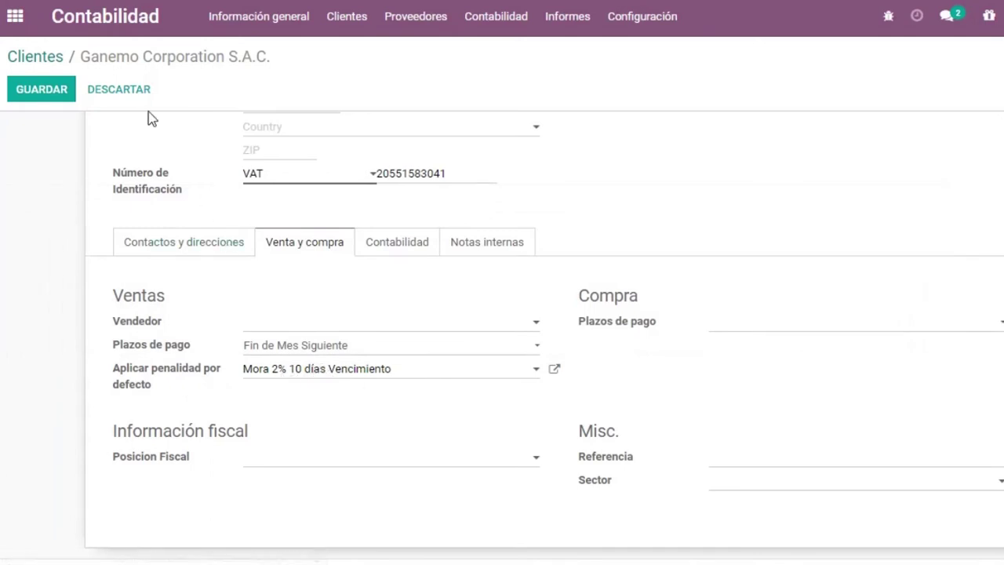
{"action": "left_click", "coordinate": [123, 90]}
{"action": "left_click", "coordinate": [51, 61]}
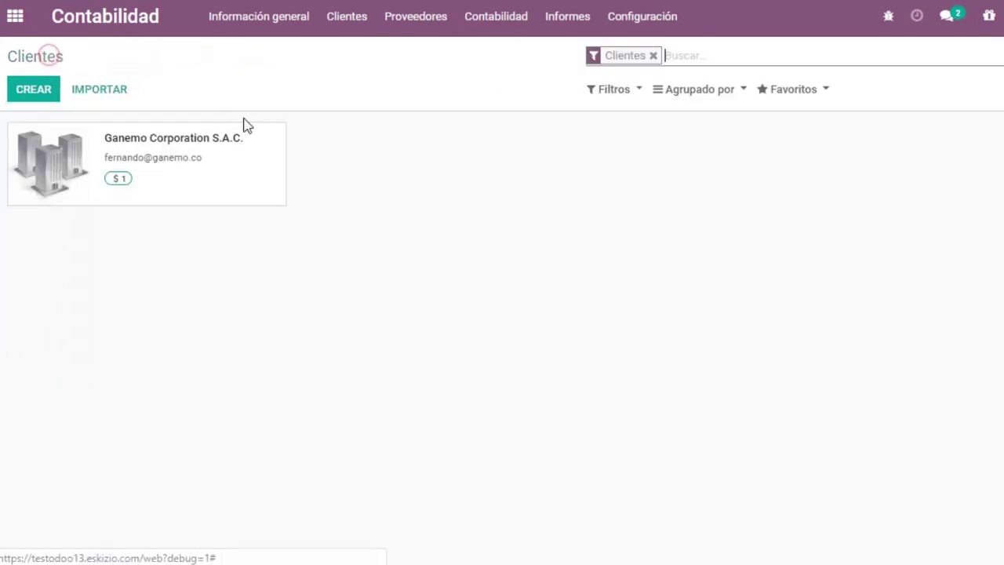
Start a new customer invoice from the accounting overview and set its customer to Ganemo Corporation S.A.C
{"action": "left_click", "coordinate": [251, 26]}
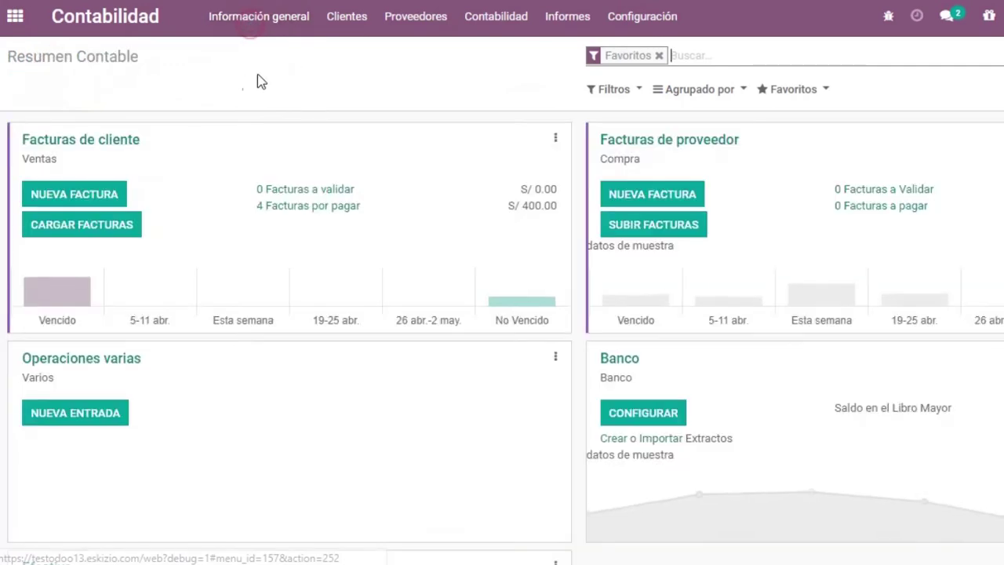
{"action": "left_click", "coordinate": [94, 141]}
{"action": "left_click", "coordinate": [47, 88]}
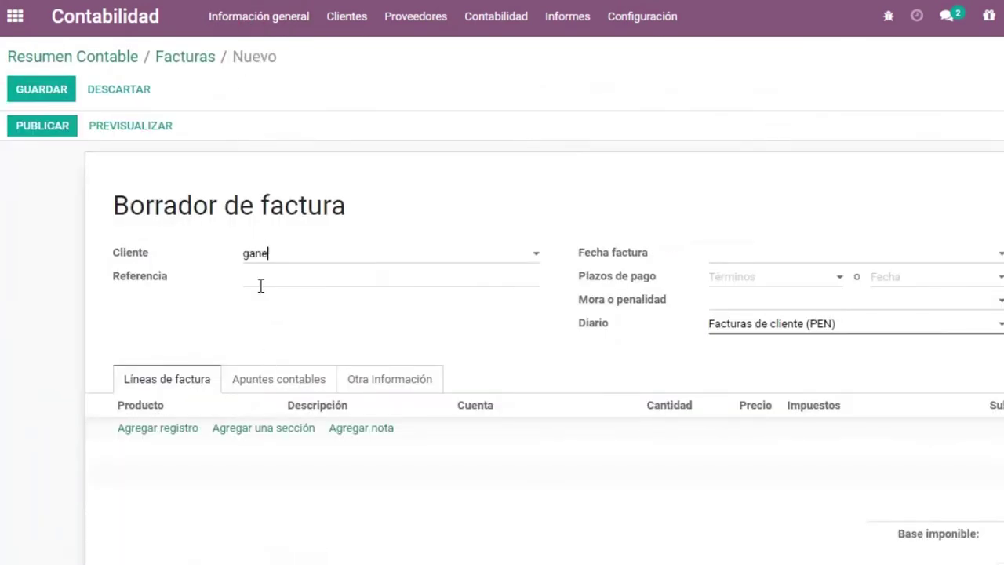
{"action": "type", "text": "gane"}
{"action": "left_click", "coordinate": [272, 283]}
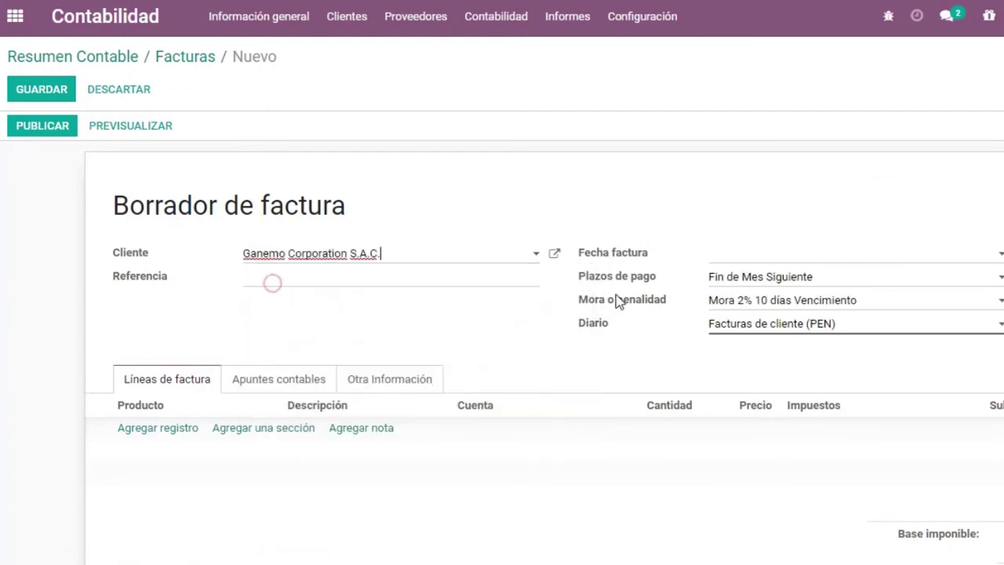
Clear the draft invoice's Mora o penalidad and reselect Mora 2% 10 días Vencimiento
{"action": "left_click", "coordinate": [881, 300]}
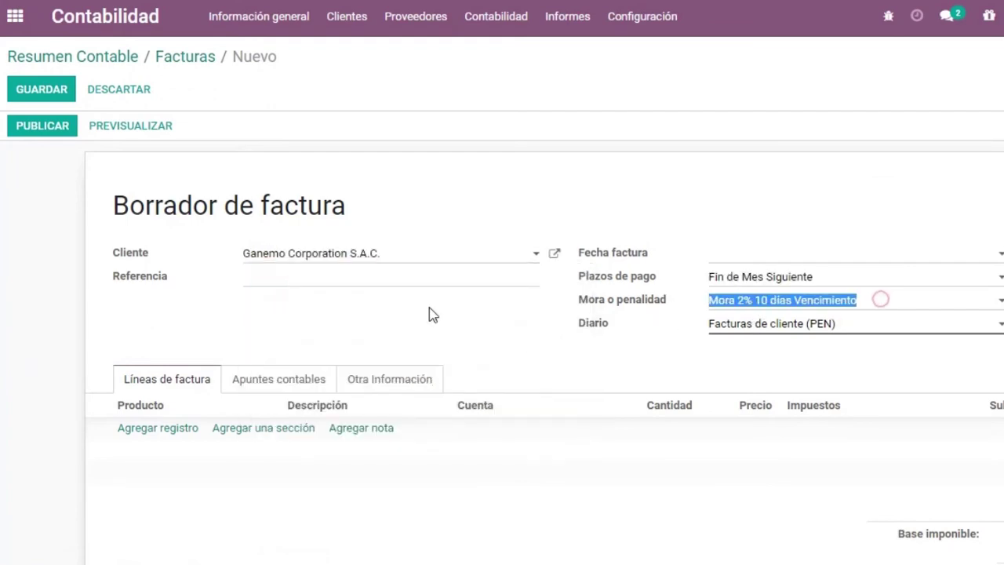
{"action": "key", "text": "BackSpace"}
{"action": "left_click", "coordinate": [542, 330]}
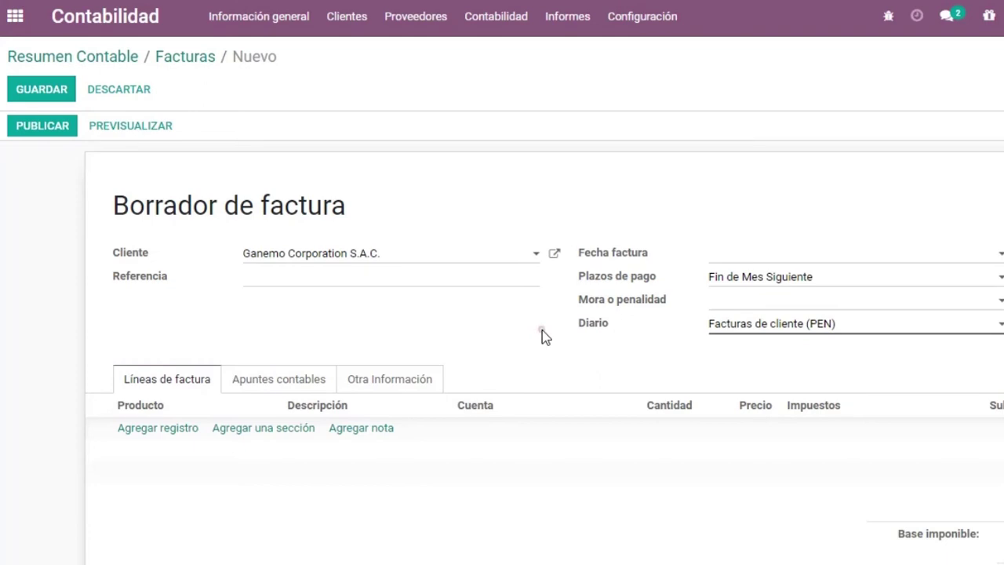
{"action": "left_click", "coordinate": [747, 303]}
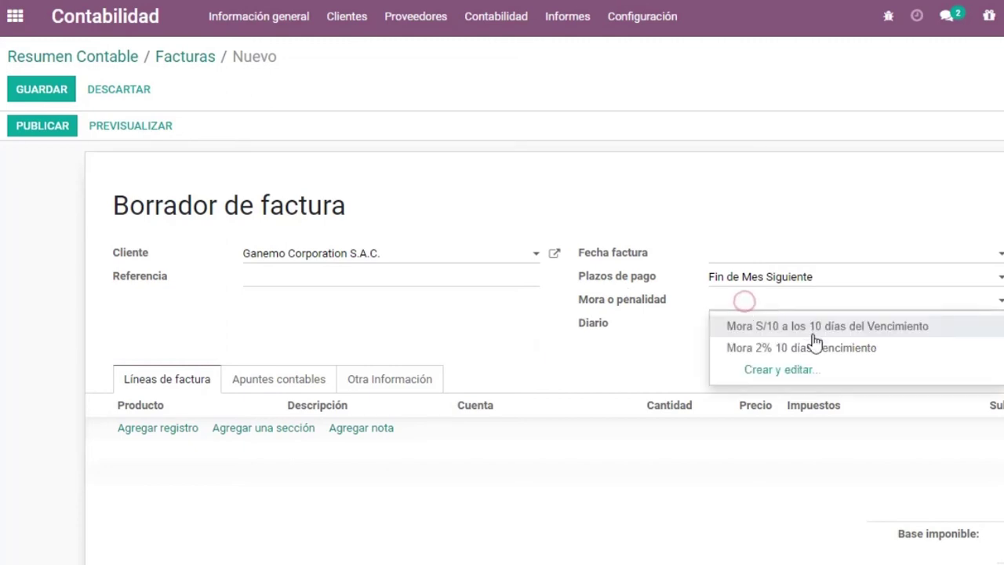
{"action": "left_click", "coordinate": [790, 351]}
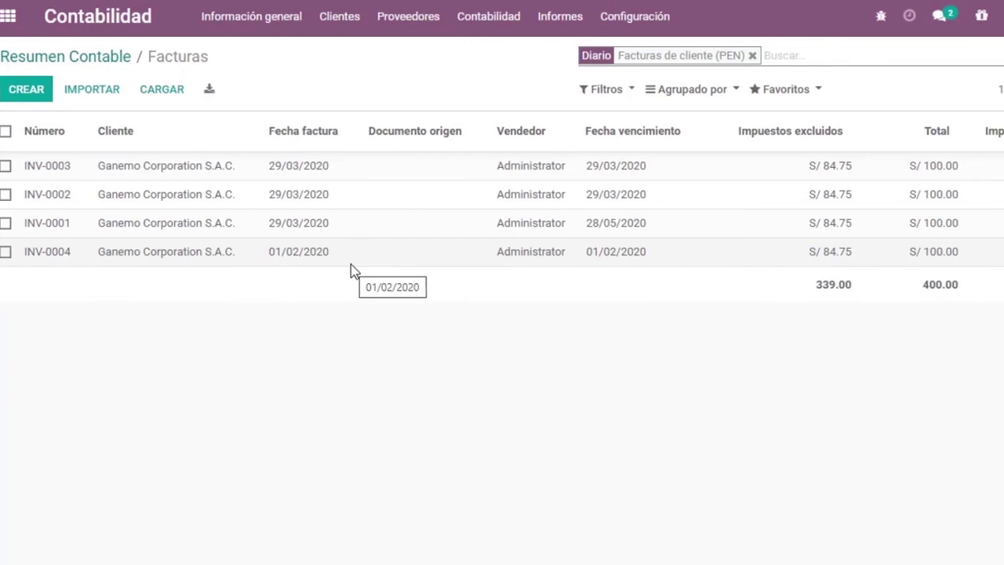
Open the customer follow-up reports and examine the Mora o Penalidad amounts in Ganemo Corporation S.A.C.'s report
{"action": "left_click", "coordinate": [338, 26]}
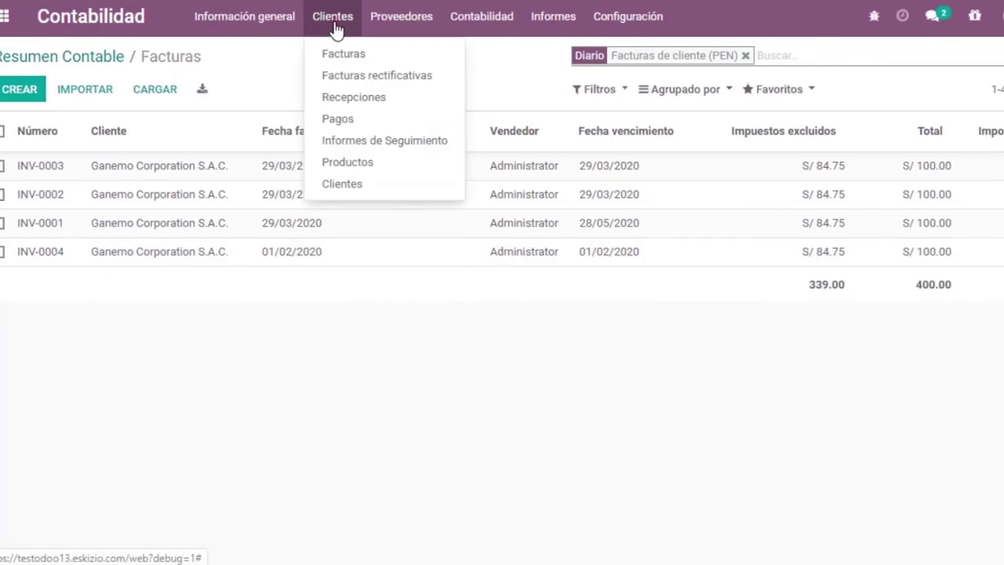
{"action": "left_click", "coordinate": [388, 146]}
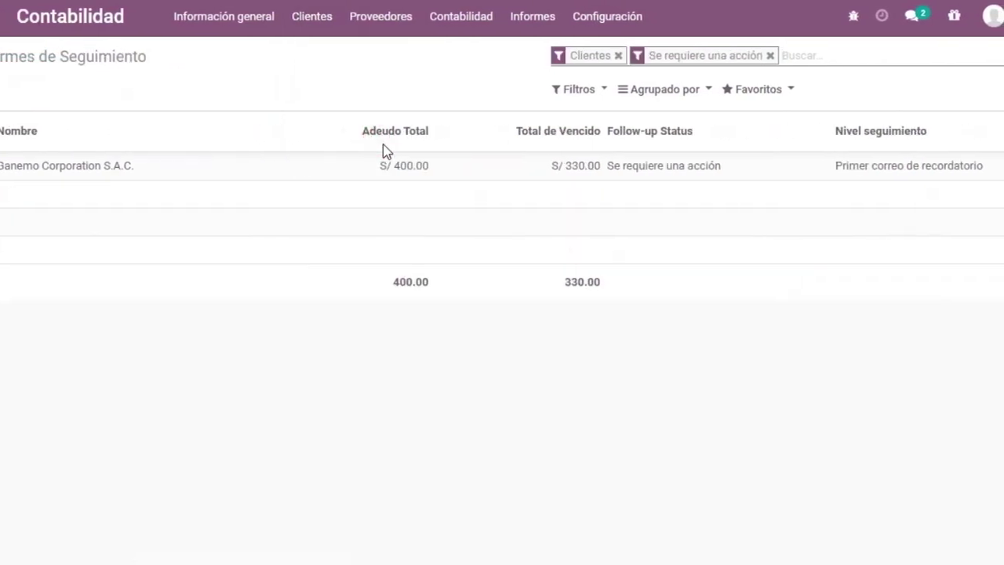
{"action": "left_click", "coordinate": [350, 173]}
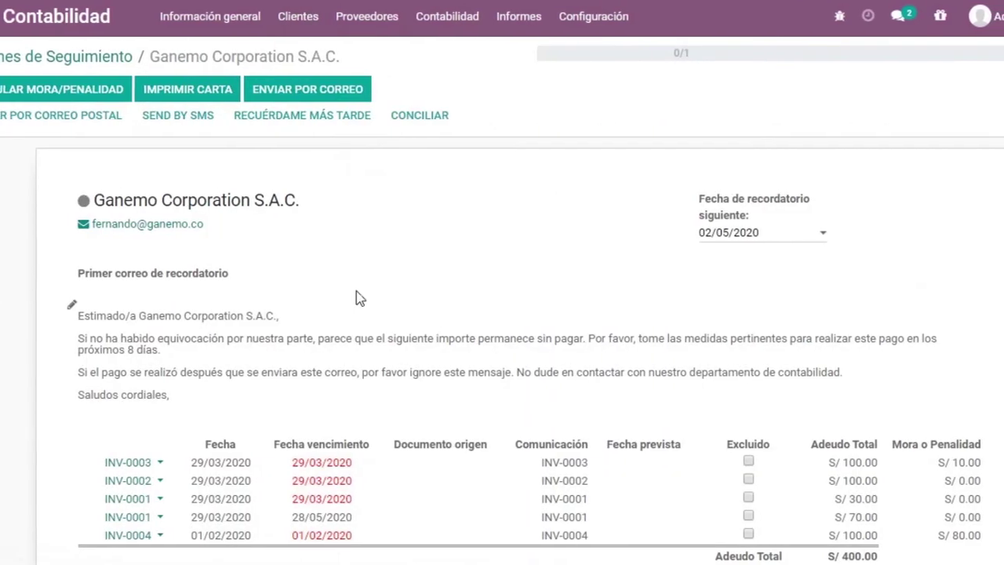
{"action": "scroll", "coordinate": [658, 381], "scroll_direction": "down", "scroll_amount": 5}
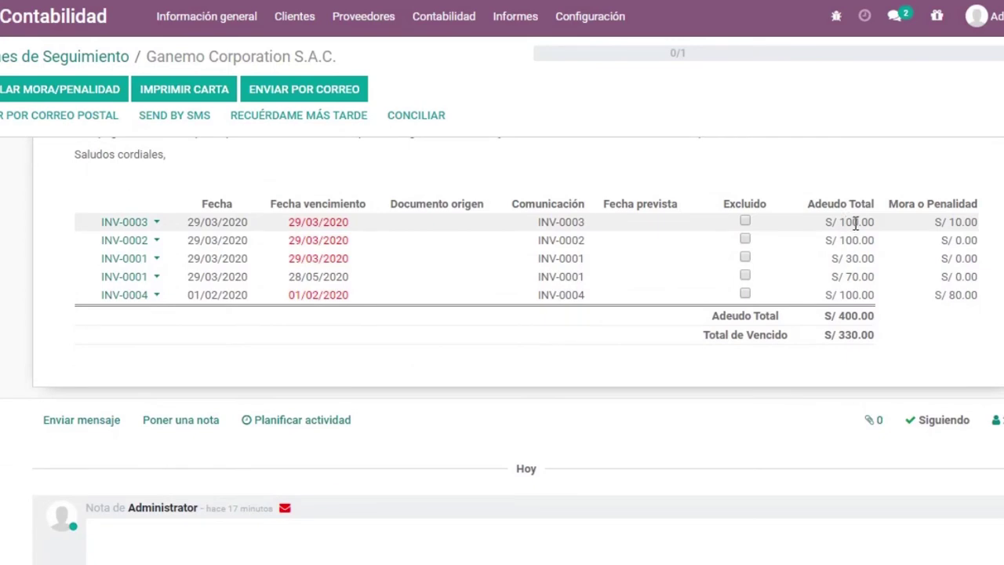
{"action": "left_click_drag", "start_coordinate": [956, 222], "coordinate": [977, 223]}
{"action": "scroll", "coordinate": [1003, 236], "scroll_direction": "up", "scroll_amount": 2}
{"action": "scroll", "coordinate": [1003, 235], "scroll_direction": "up", "scroll_amount": 2}
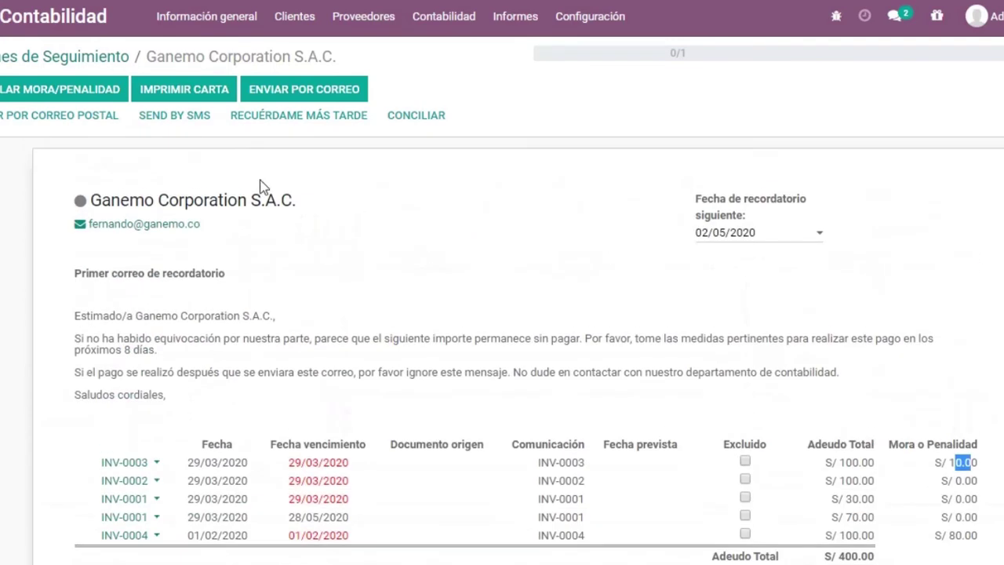
Send the follow-up report by e-mail and review the penalty amounts in the sent message logged below it
{"action": "left_click", "coordinate": [287, 90]}
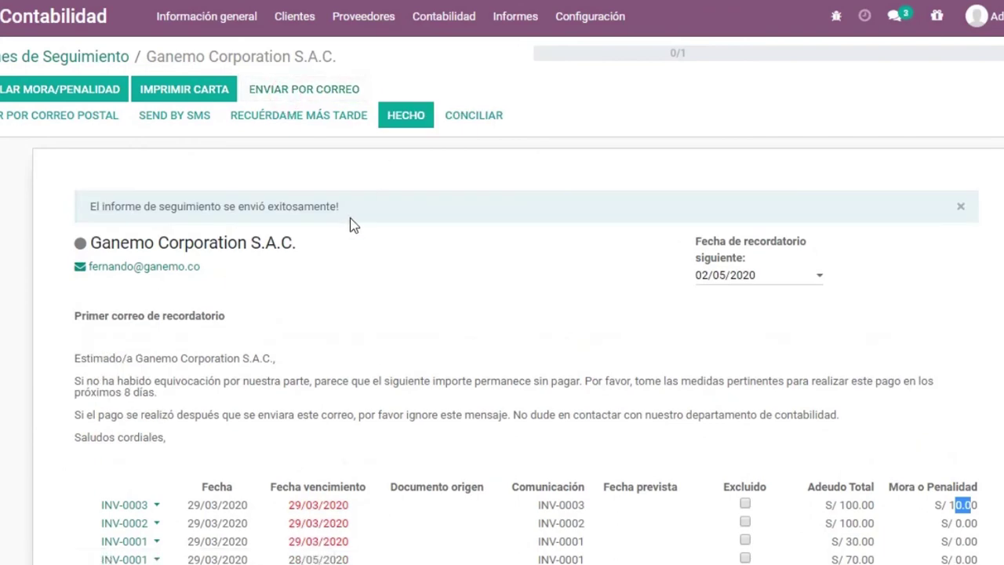
{"action": "scroll", "coordinate": [386, 278], "scroll_direction": "down", "scroll_amount": 3}
{"action": "scroll", "coordinate": [386, 279], "scroll_direction": "down", "scroll_amount": 5}
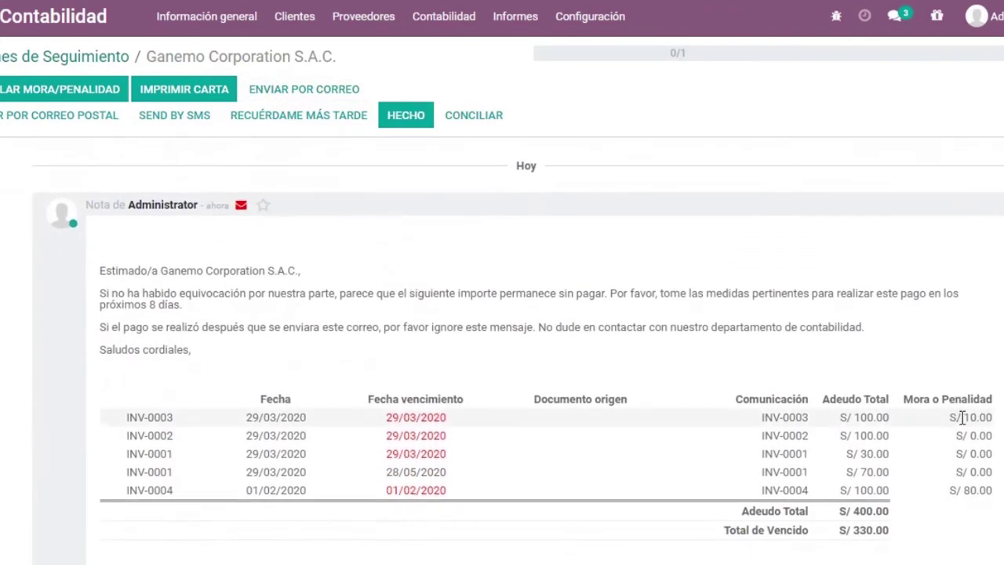
{"action": "left_click_drag", "start_coordinate": [962, 417], "coordinate": [990, 490]}
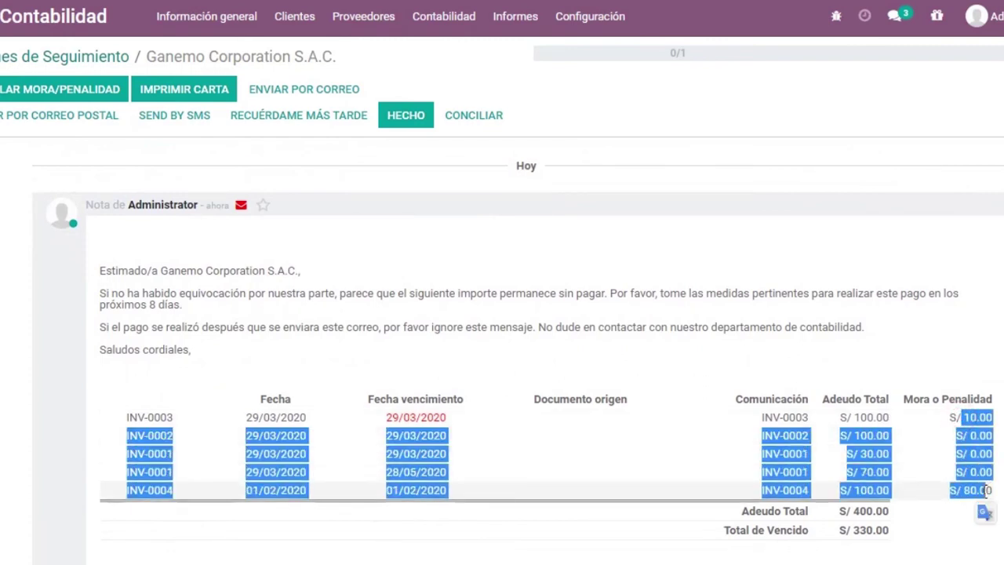
{"action": "left_click", "coordinate": [986, 490]}
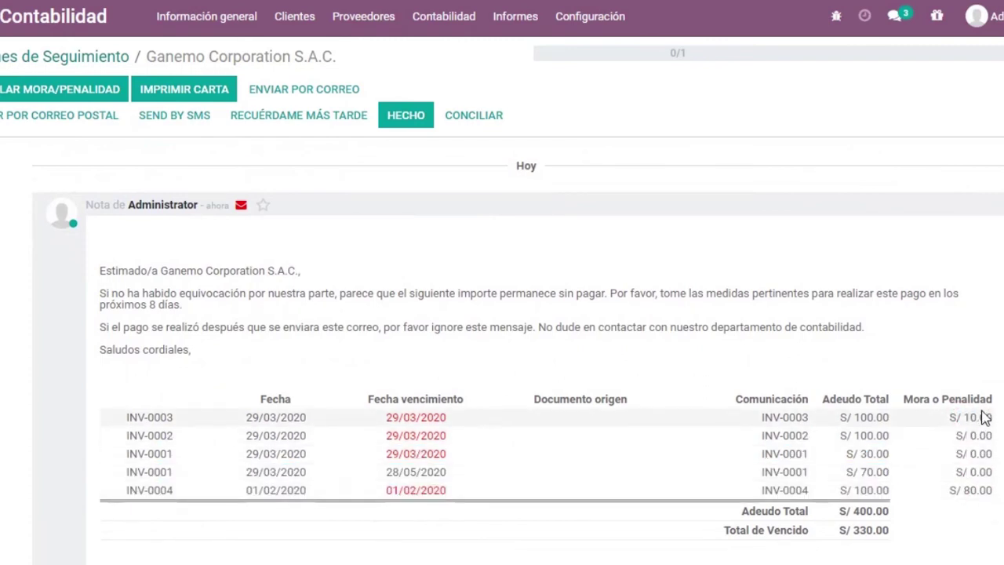
{"action": "scroll", "coordinate": [982, 422], "scroll_direction": "up", "scroll_amount": 5}
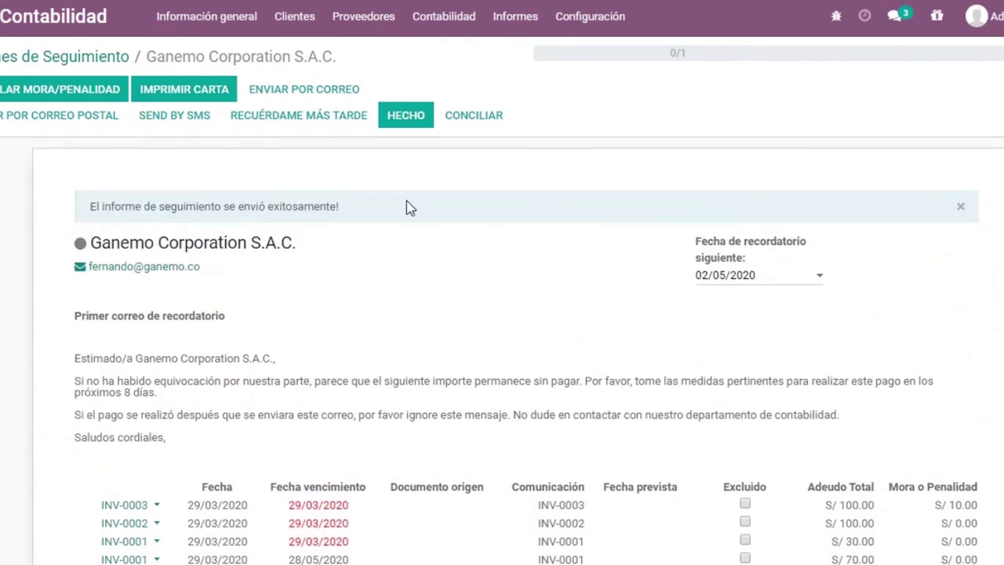
{"action": "scroll", "coordinate": [348, 386], "scroll_direction": "down", "scroll_amount": 1}
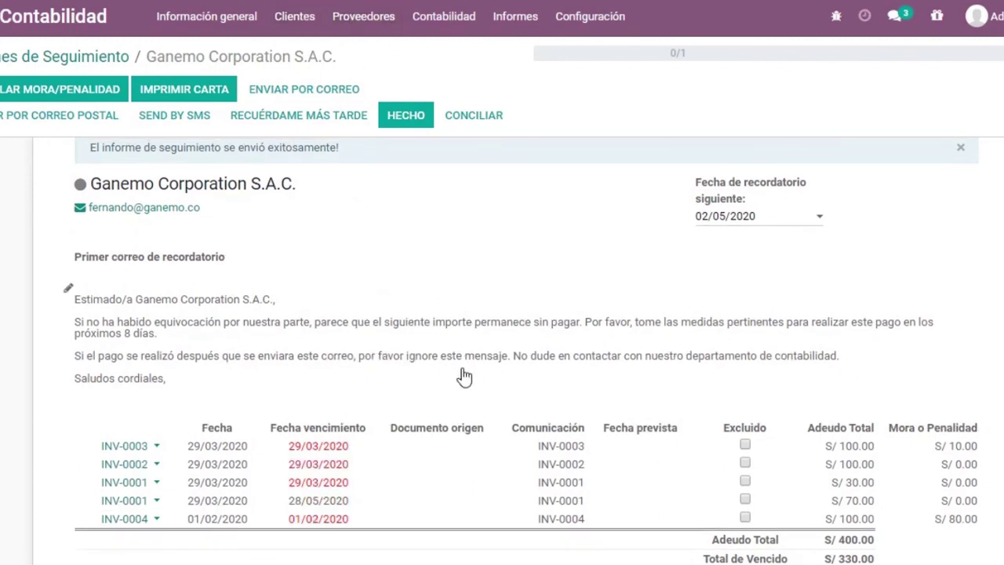
{"action": "scroll", "coordinate": [378, 306], "scroll_direction": "up", "scroll_amount": 1}
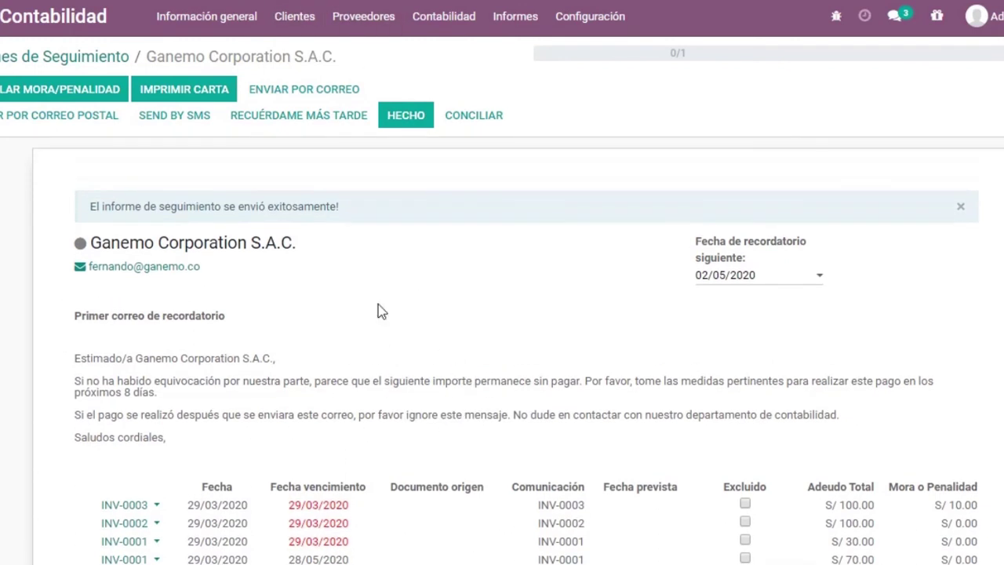
Run Calcular mora/penalidad from the follow-up report and review its invoice table
{"action": "left_click", "coordinate": [14, 92]}
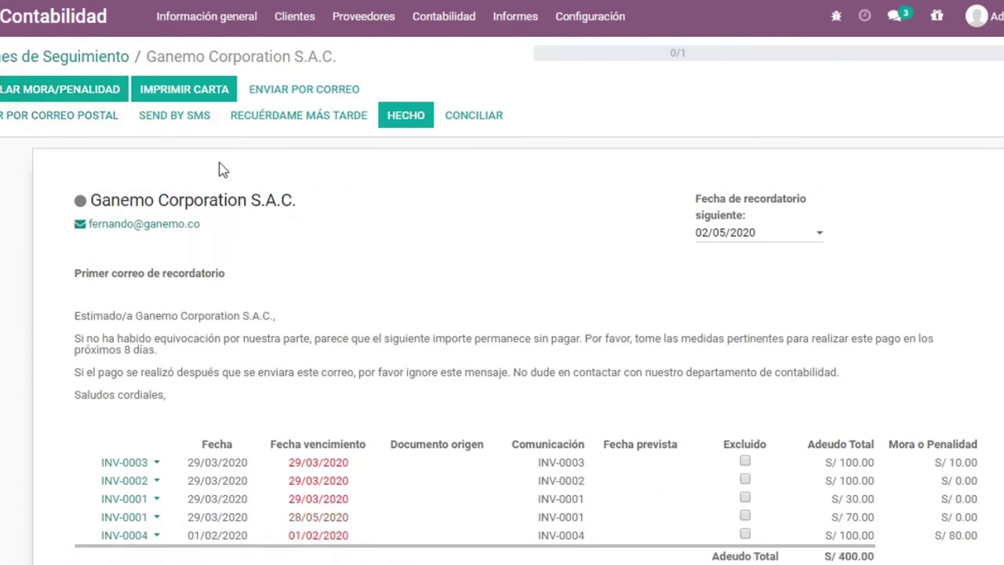
{"action": "scroll", "coordinate": [401, 314], "scroll_direction": "down", "scroll_amount": 3}
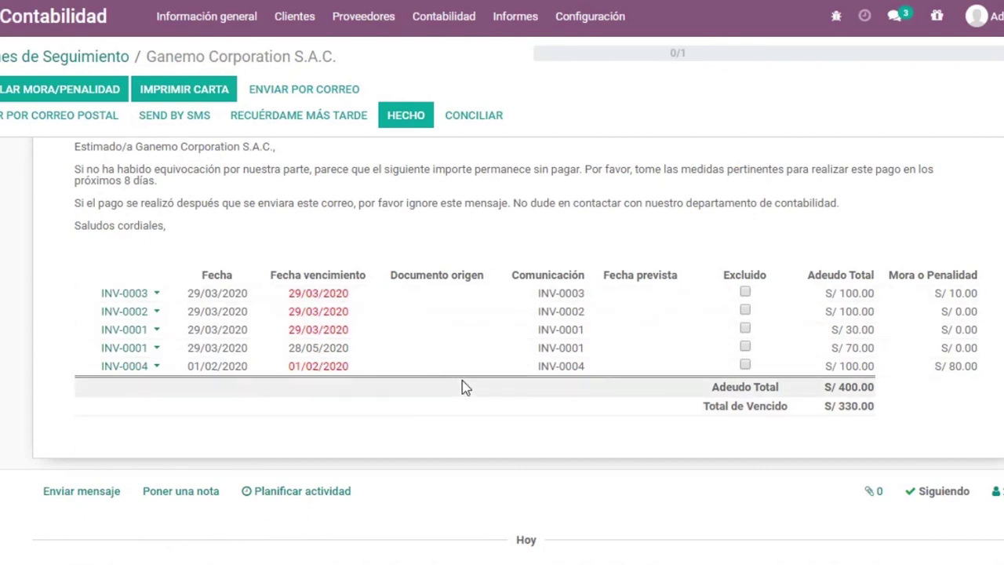
{"action": "scroll", "coordinate": [462, 381], "scroll_direction": "up", "scroll_amount": 3}
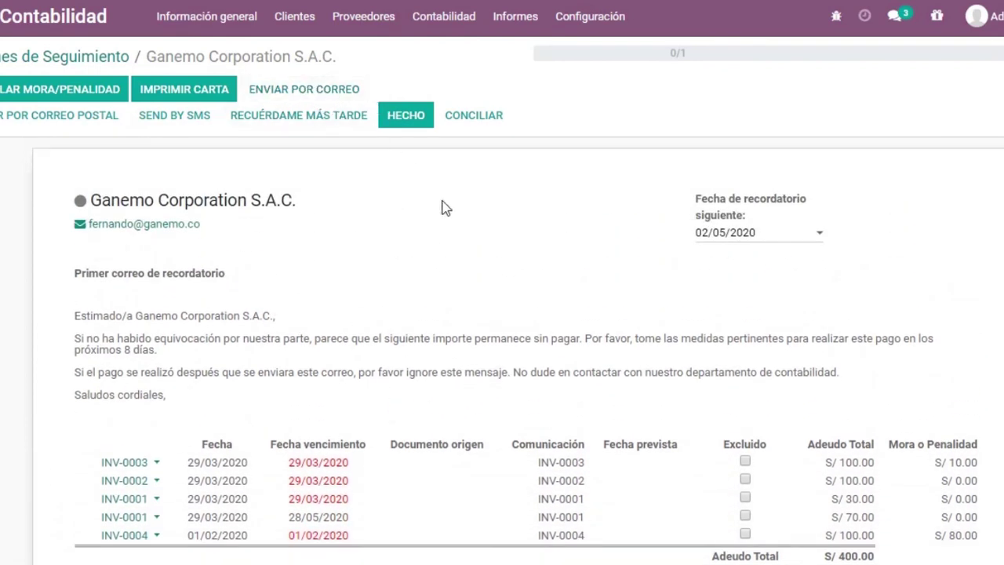
Reopen Ganemo Corporation S.A.C.'s report from the follow-up list and examine the penalty amount of INV-0003
{"action": "left_click", "coordinate": [114, 56]}
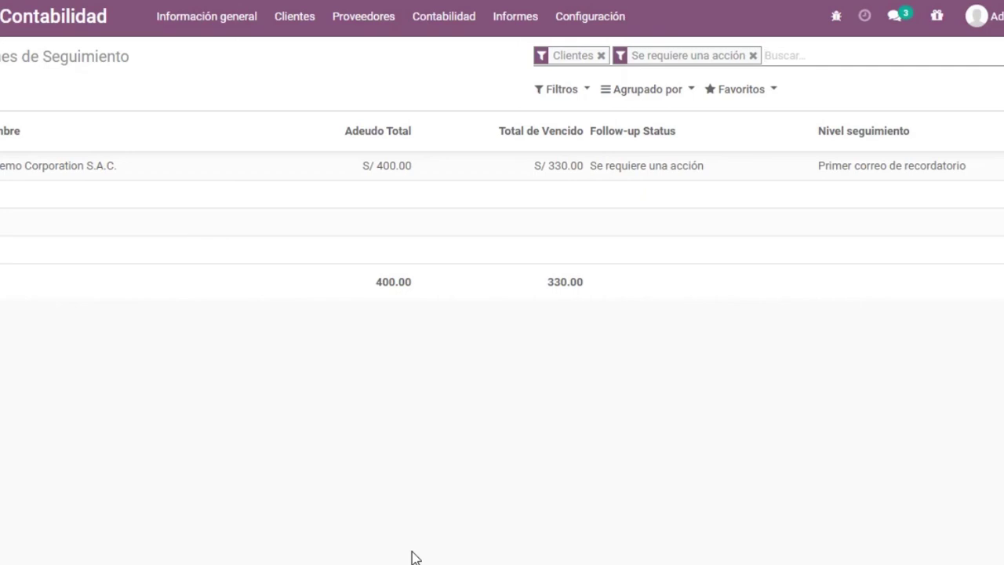
{"action": "left_click", "coordinate": [415, 174]}
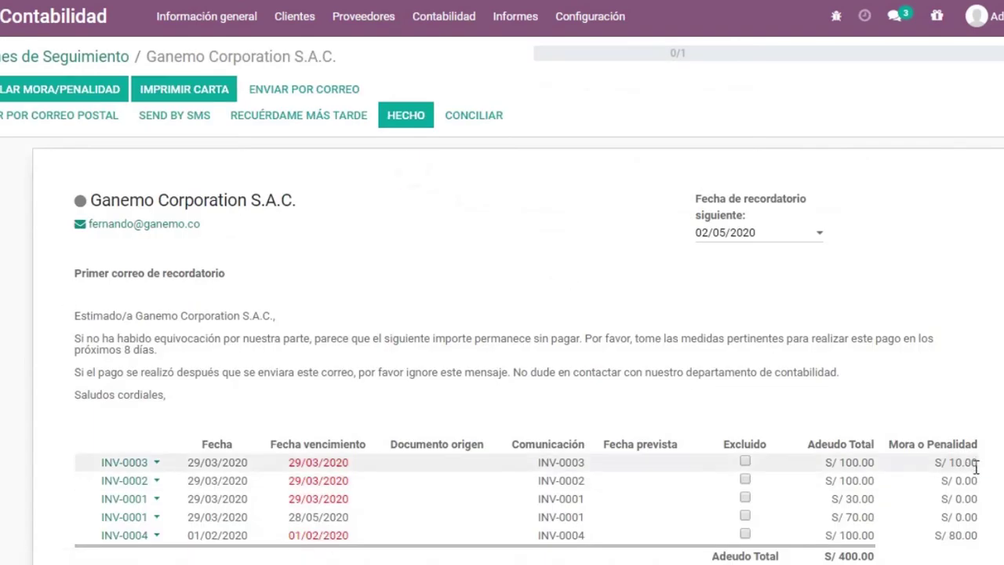
{"action": "scroll", "coordinate": [973, 471], "scroll_direction": "down", "scroll_amount": 3}
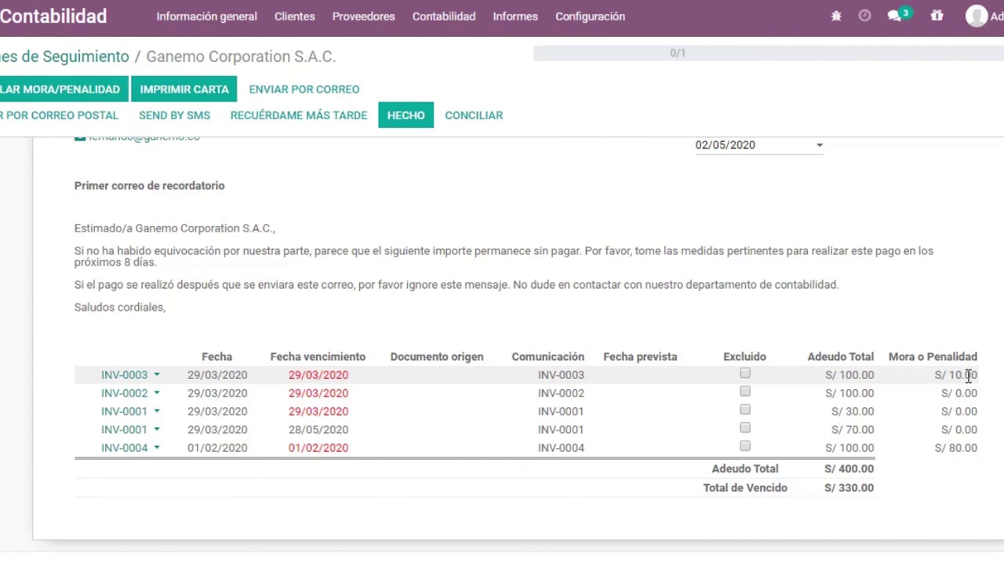
{"action": "left_click_drag", "start_coordinate": [973, 375], "coordinate": [951, 376]}
{"action": "left_click", "coordinate": [951, 377]}
{"action": "left_click_drag", "start_coordinate": [953, 374], "coordinate": [977, 374]}
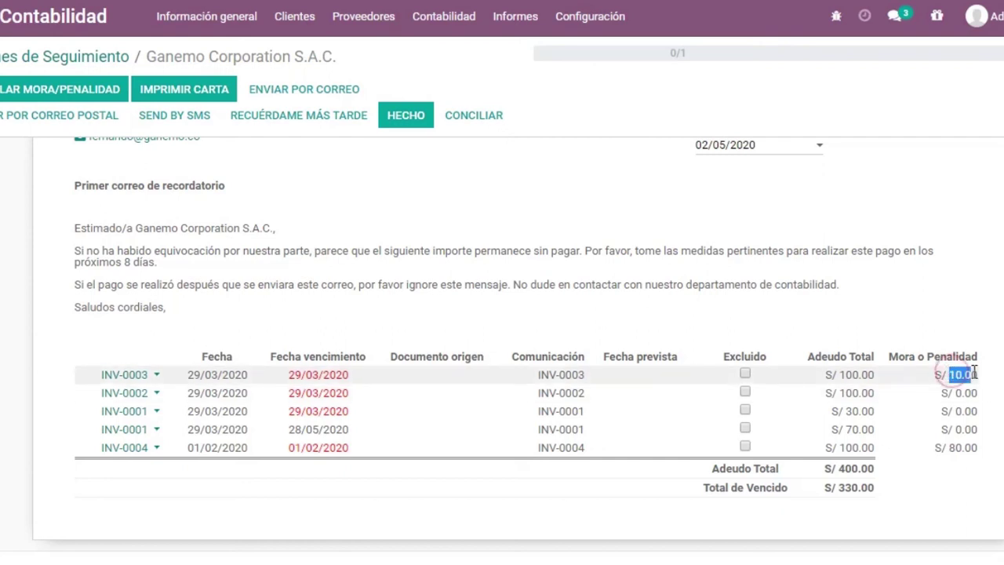
{"action": "left_click", "coordinate": [977, 374]}
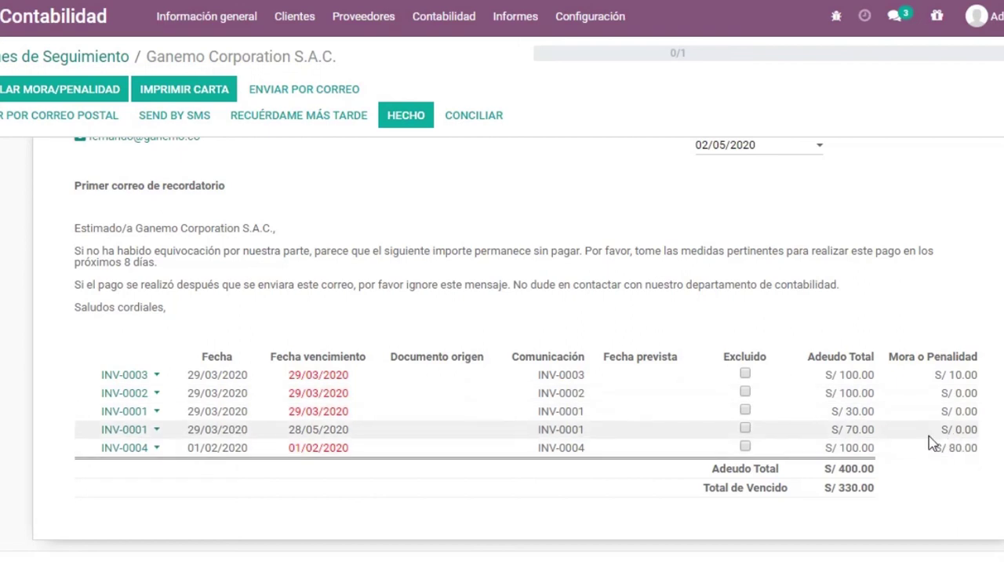
{"action": "scroll", "coordinate": [932, 443], "scroll_direction": "up", "scroll_amount": 2}
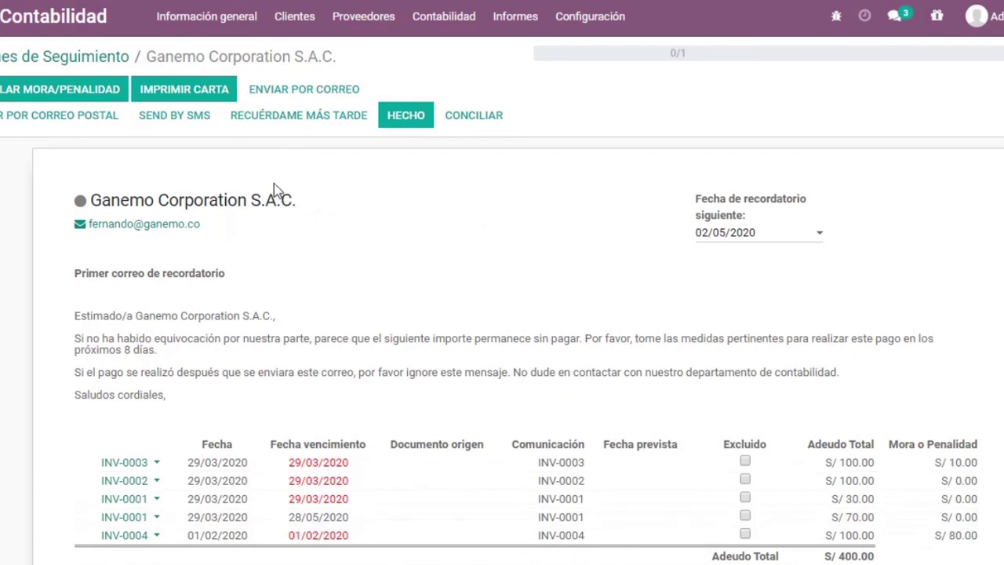
Return to the follow-up list, open the customer's report again and review its reminder letter and invoice table
{"action": "left_click", "coordinate": [61, 53]}
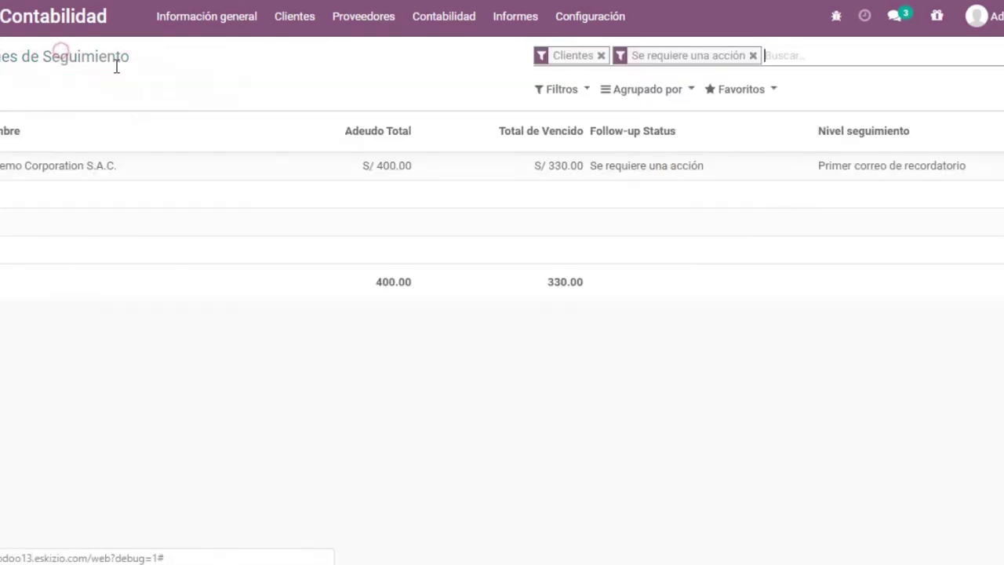
{"action": "left_click", "coordinate": [343, 179]}
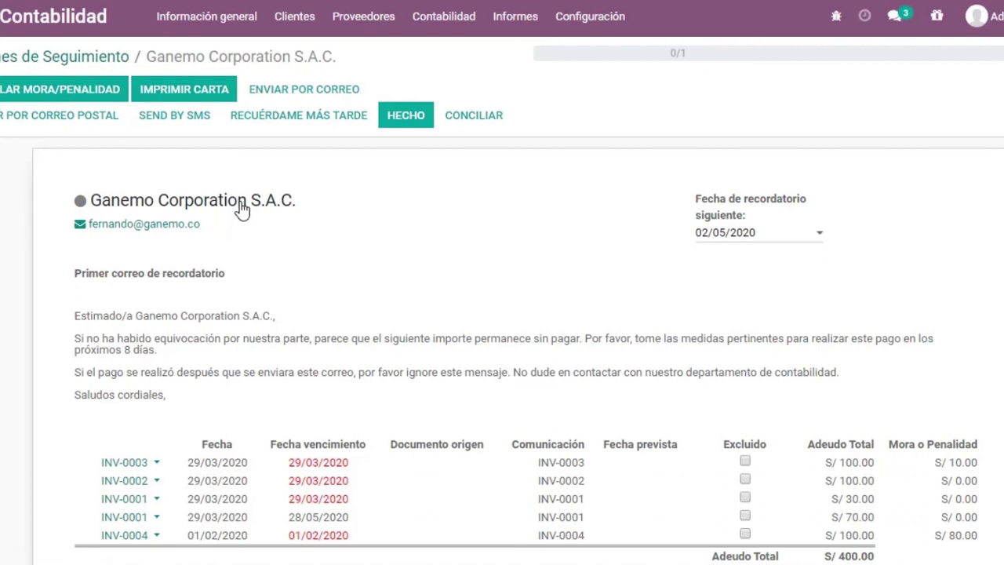
{"action": "scroll", "coordinate": [188, 302], "scroll_direction": "down", "scroll_amount": 3}
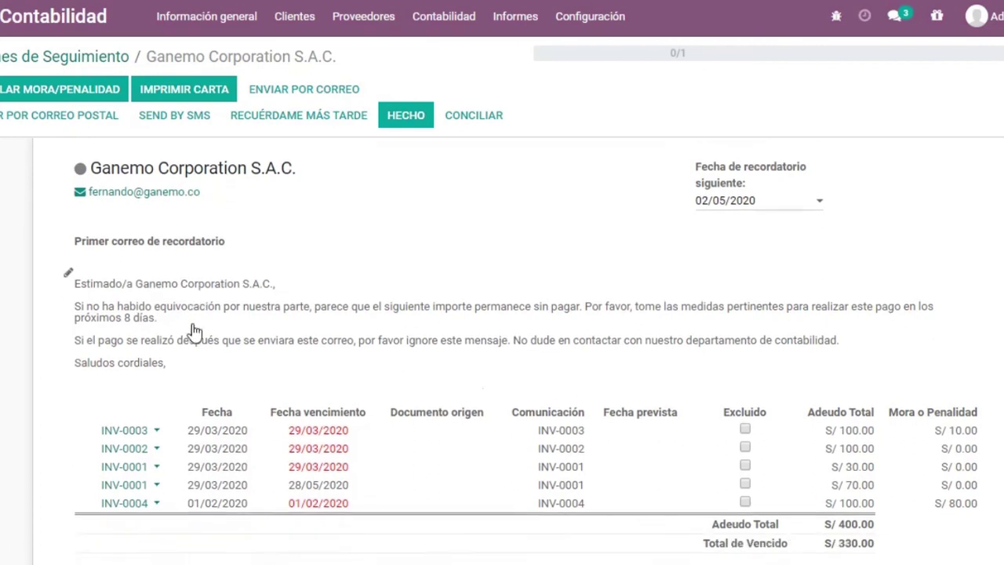